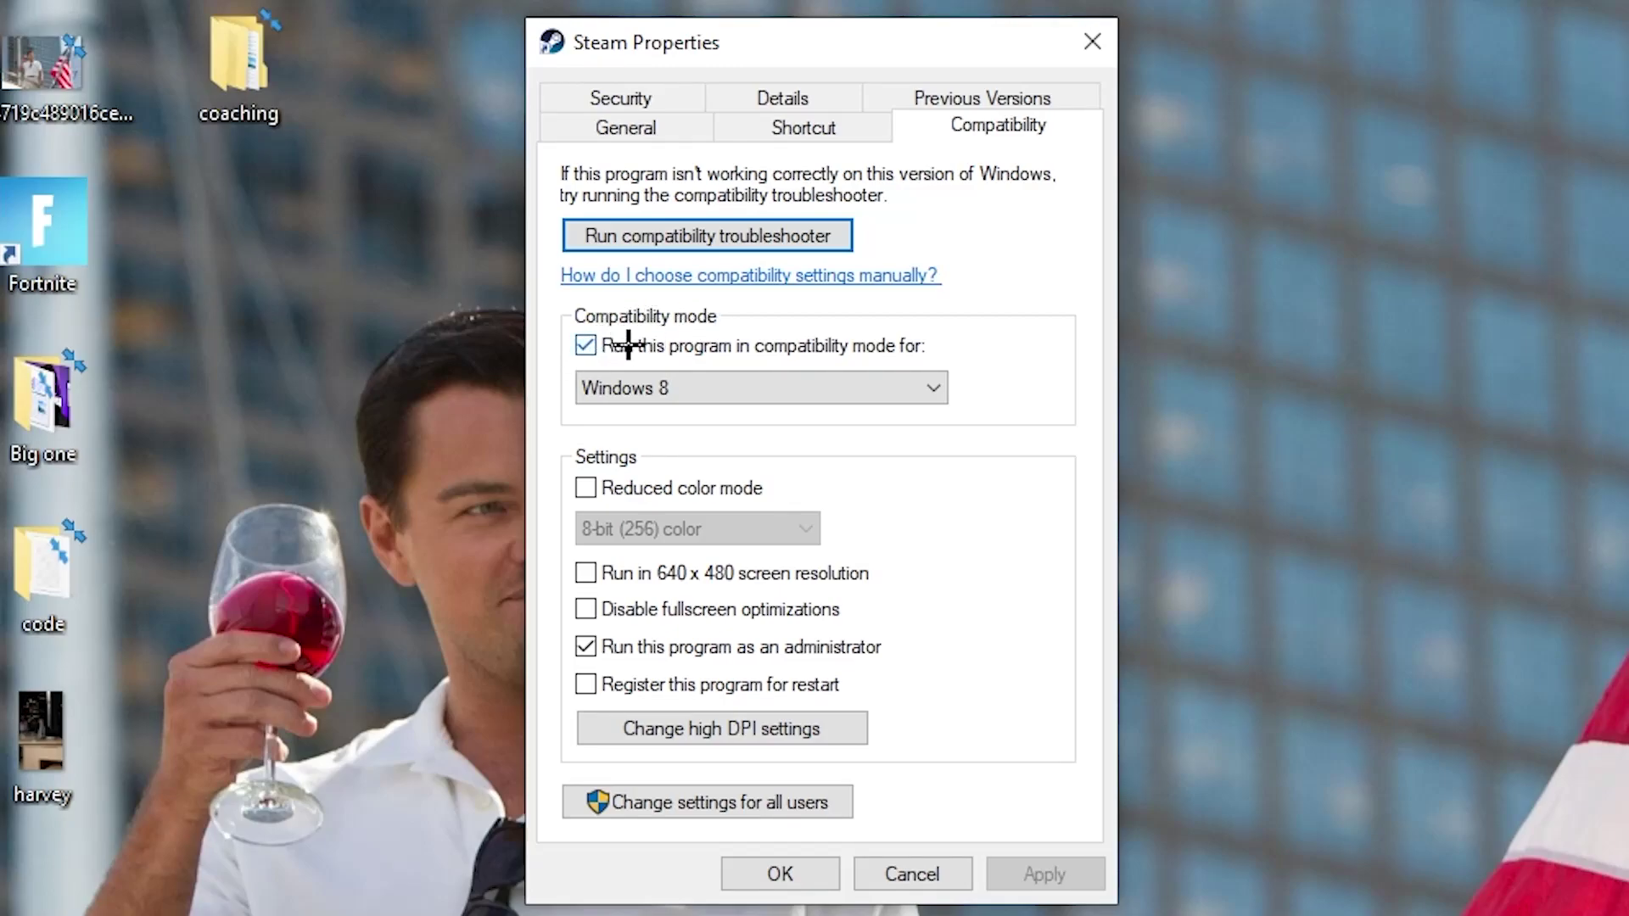
Confirm the Steam shortcut's properties with compatibility mode for Windows 8 and running as administrator
left_click(911, 374)
left_click(976, 363)
left_click(791, 871)
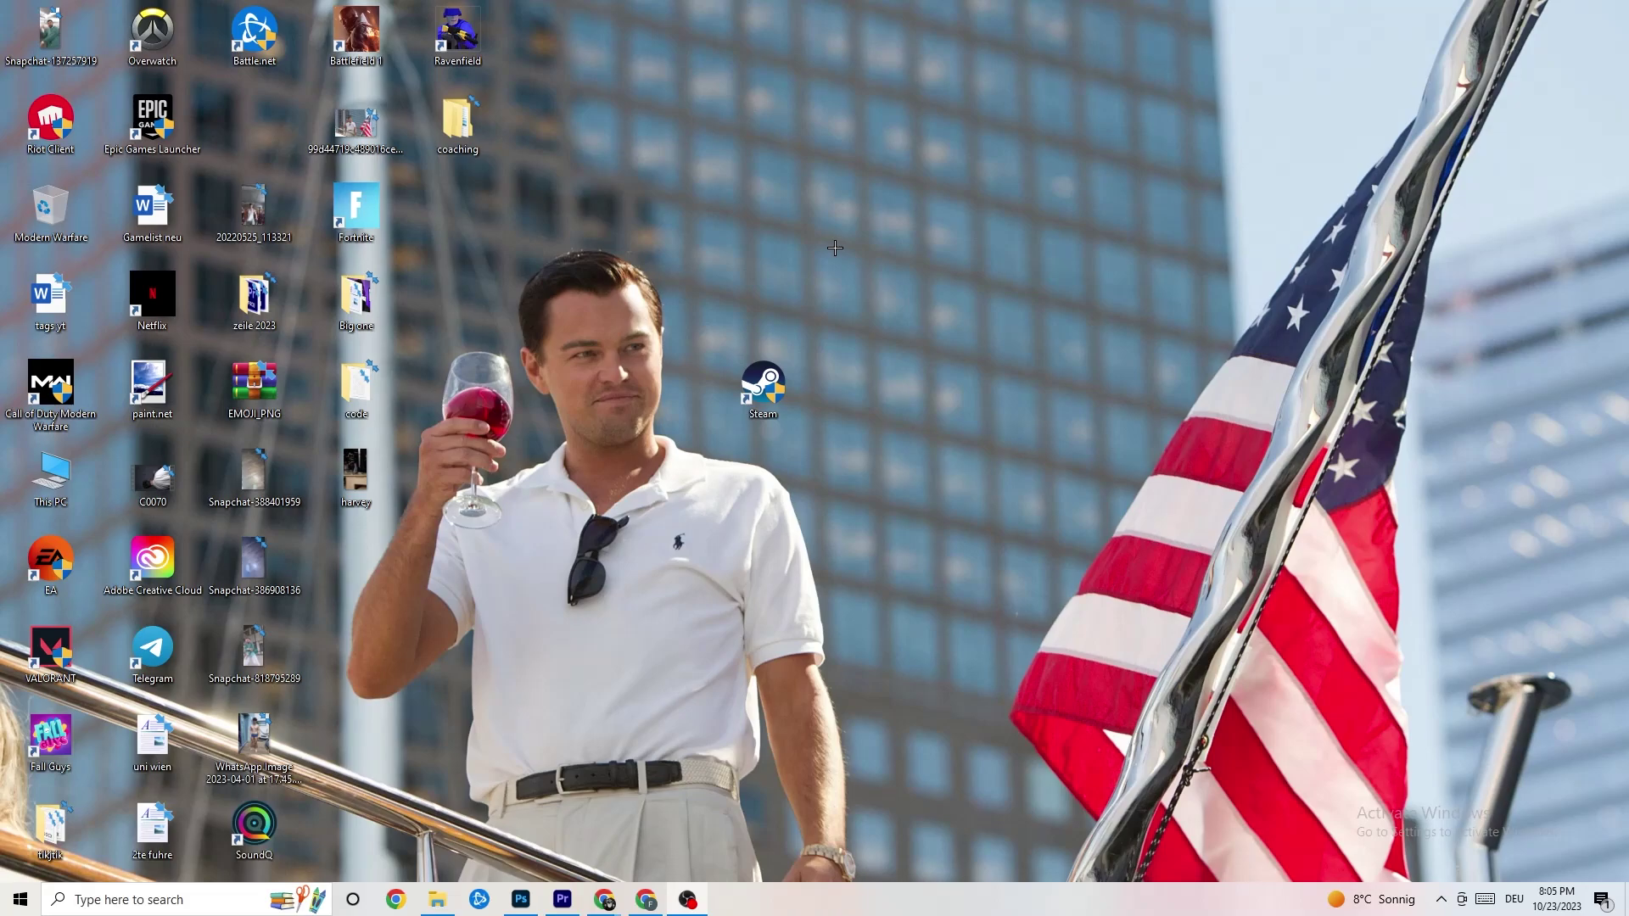
left_click_drag(782, 389, 779, 303)
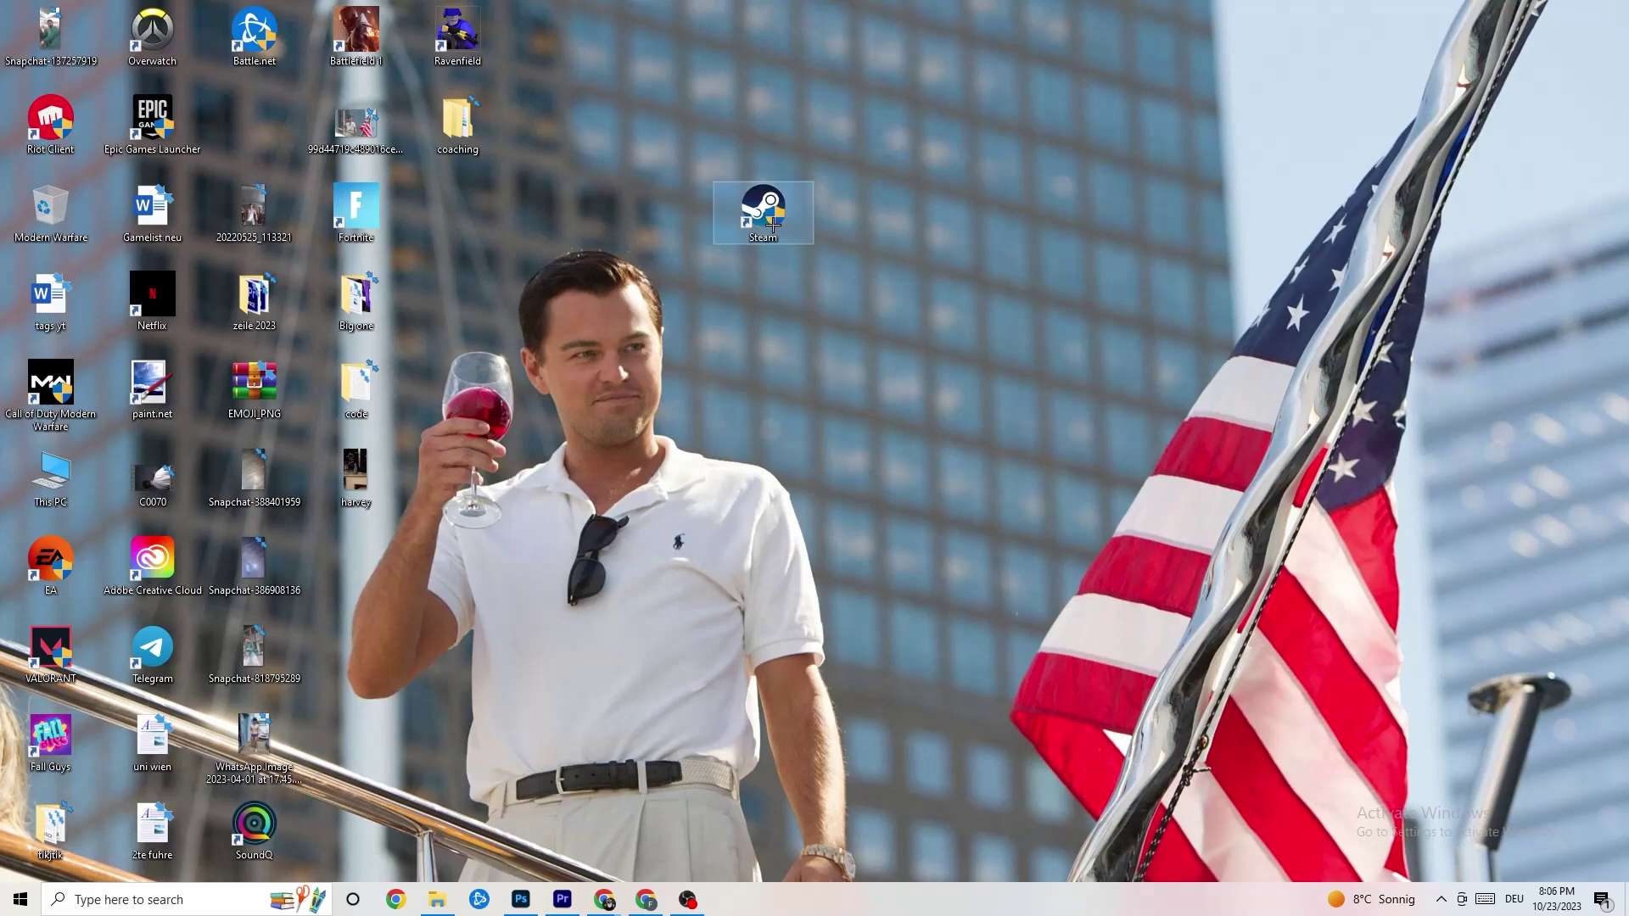
left_click_drag(774, 225, 767, 202)
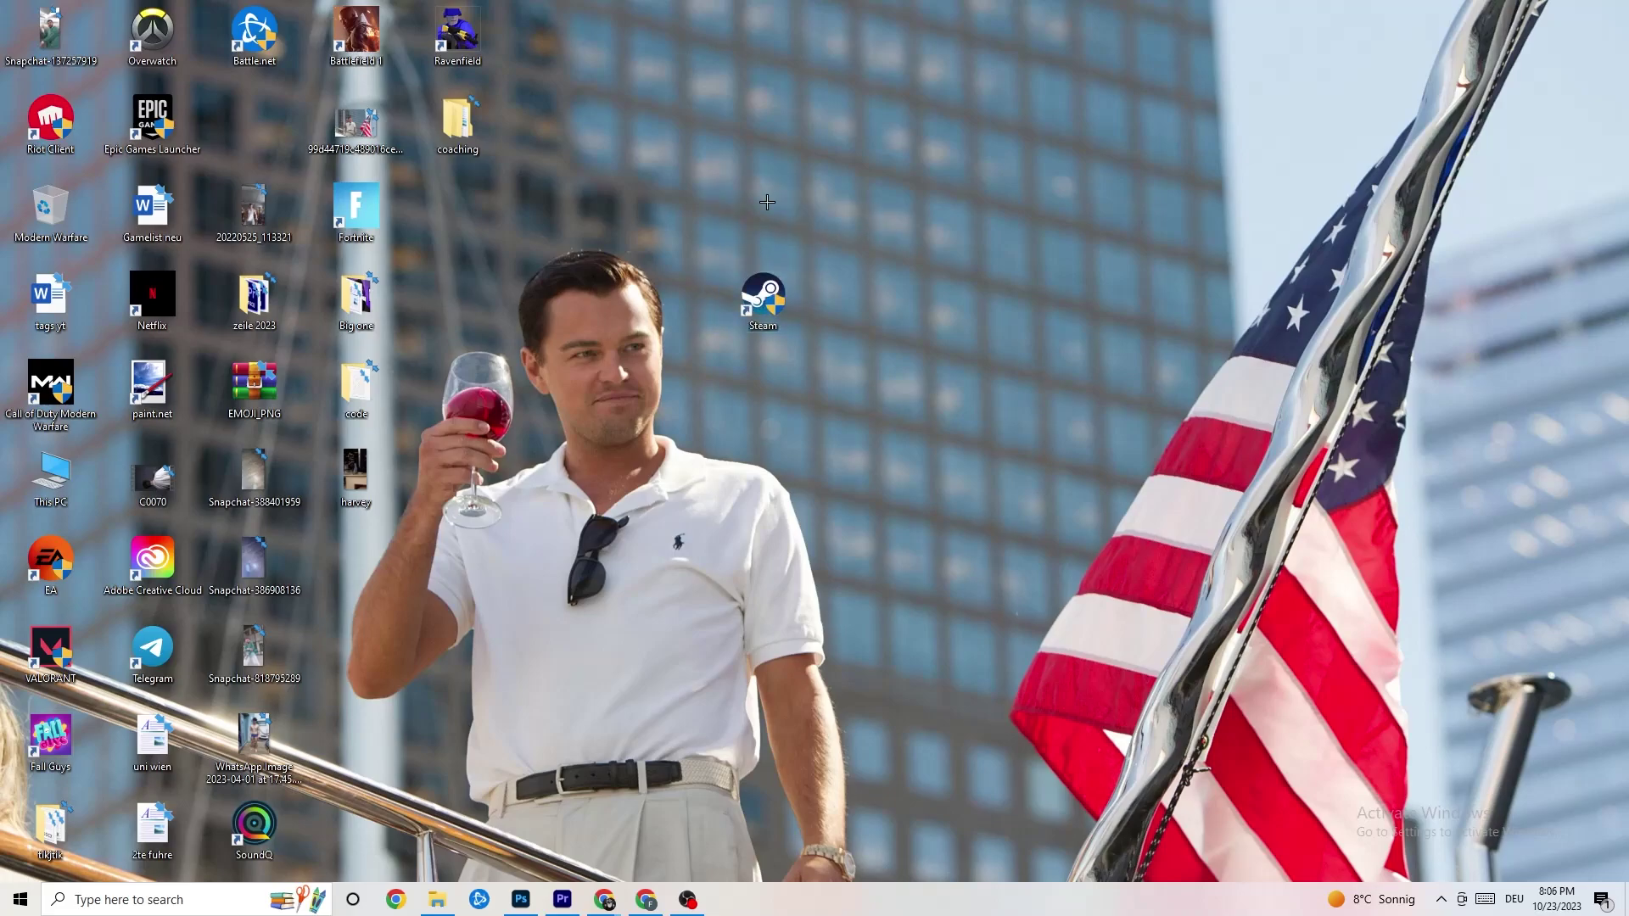
left_click_drag(764, 297, 695, 281)
left_click(705, 231)
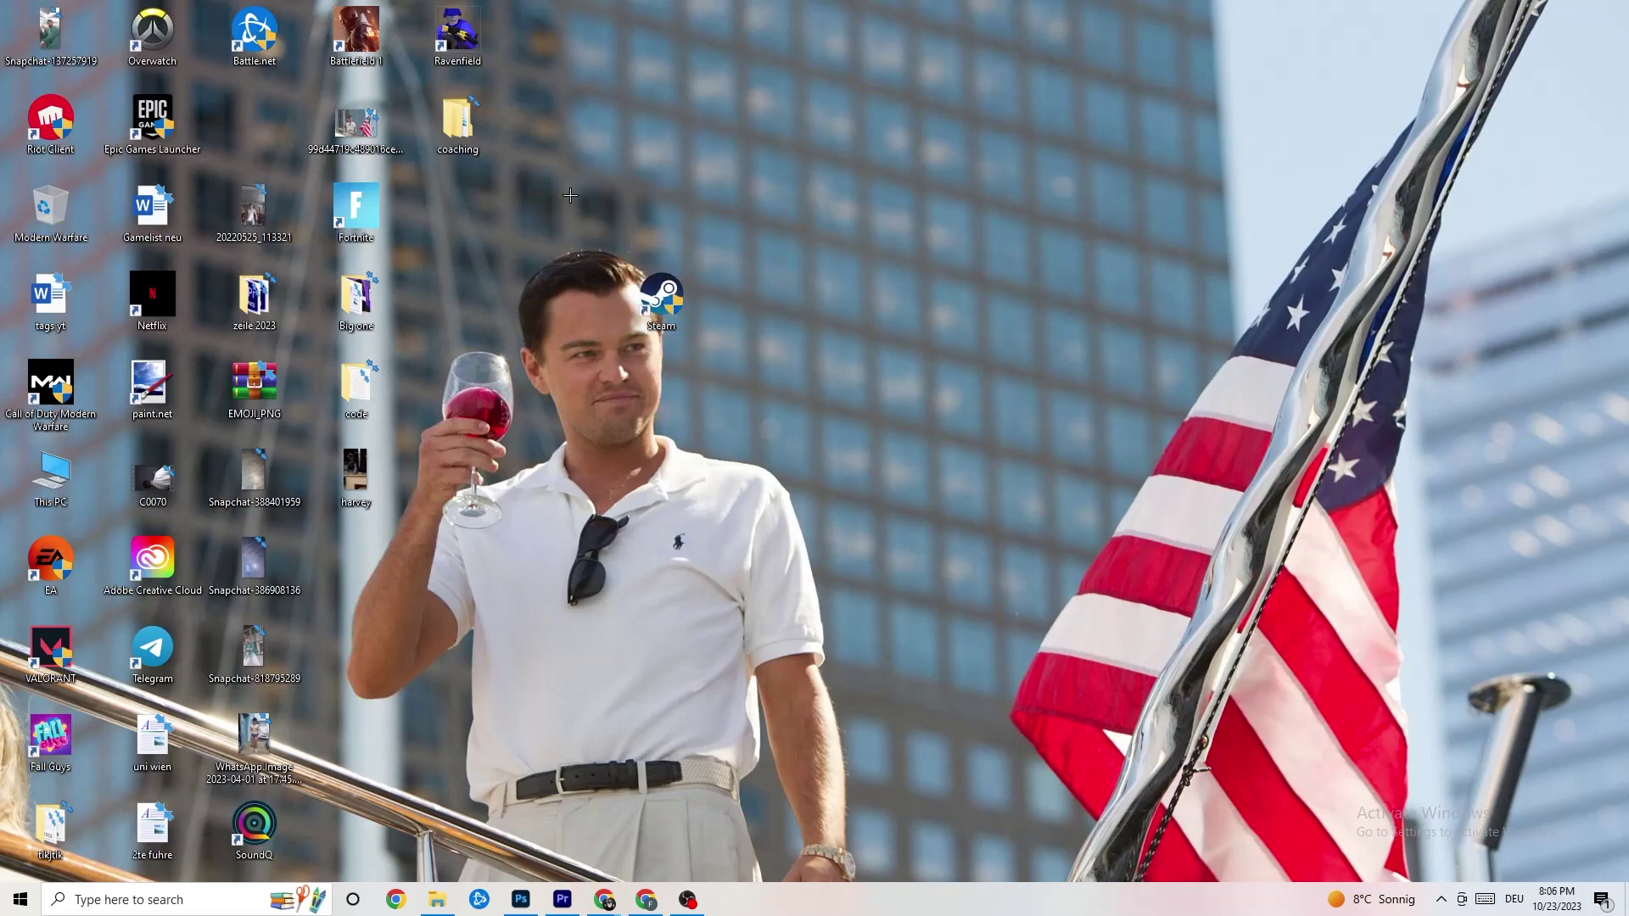
left_click_drag(662, 297, 764, 296)
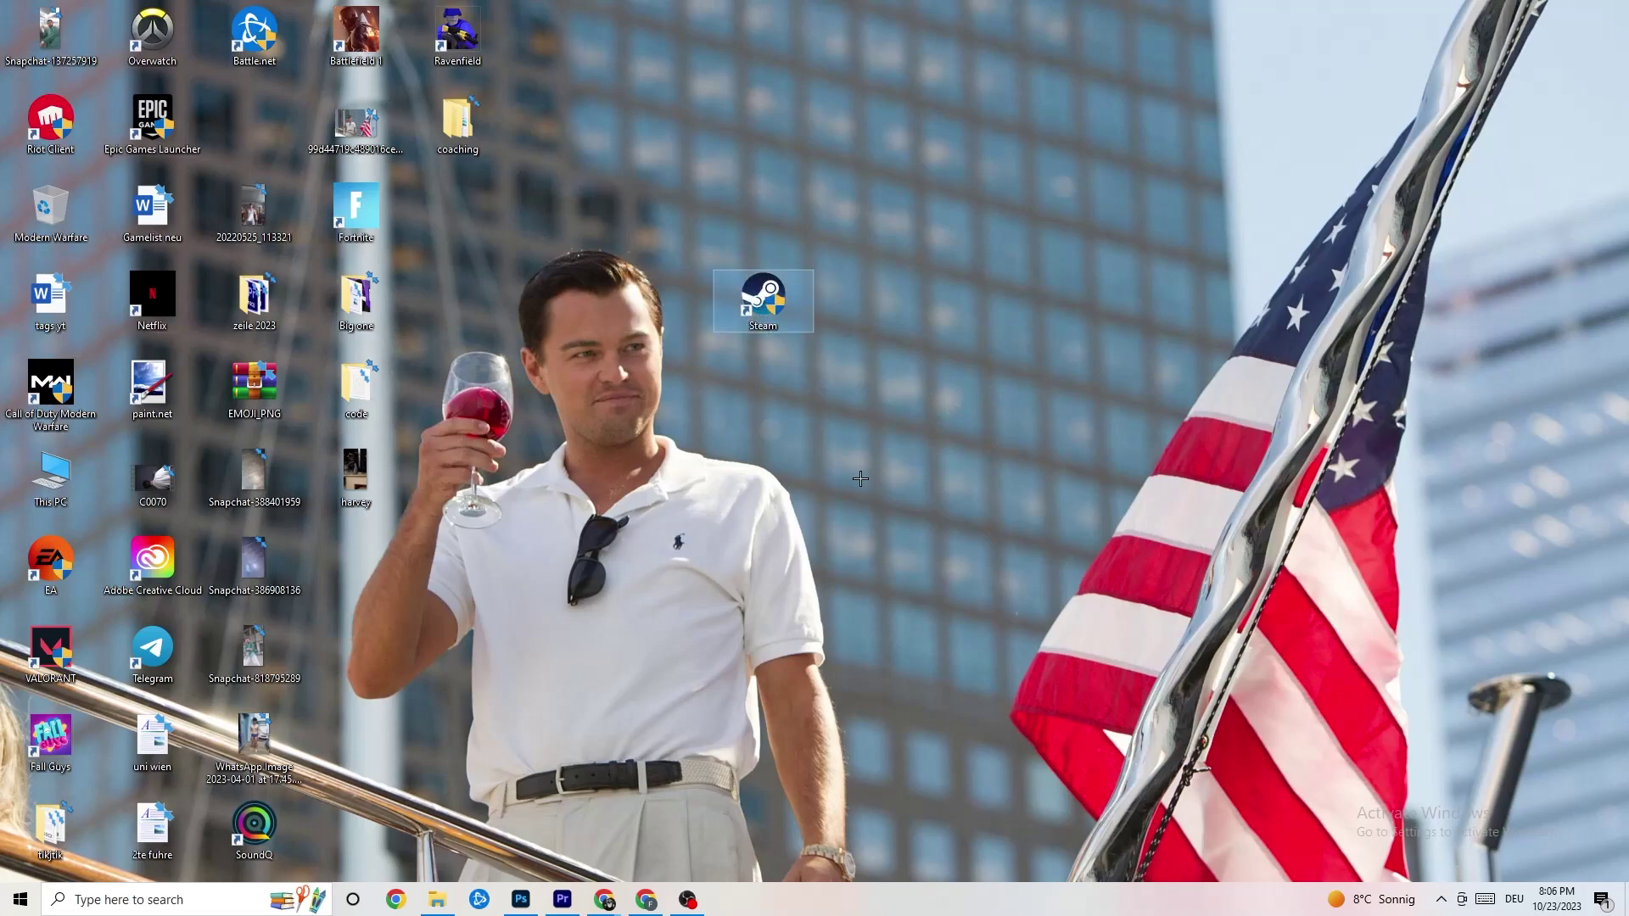
Look at the compatibility settings in the Steam shortcut's properties and close the dialog without changes
right_click(768, 316)
left_click(847, 765)
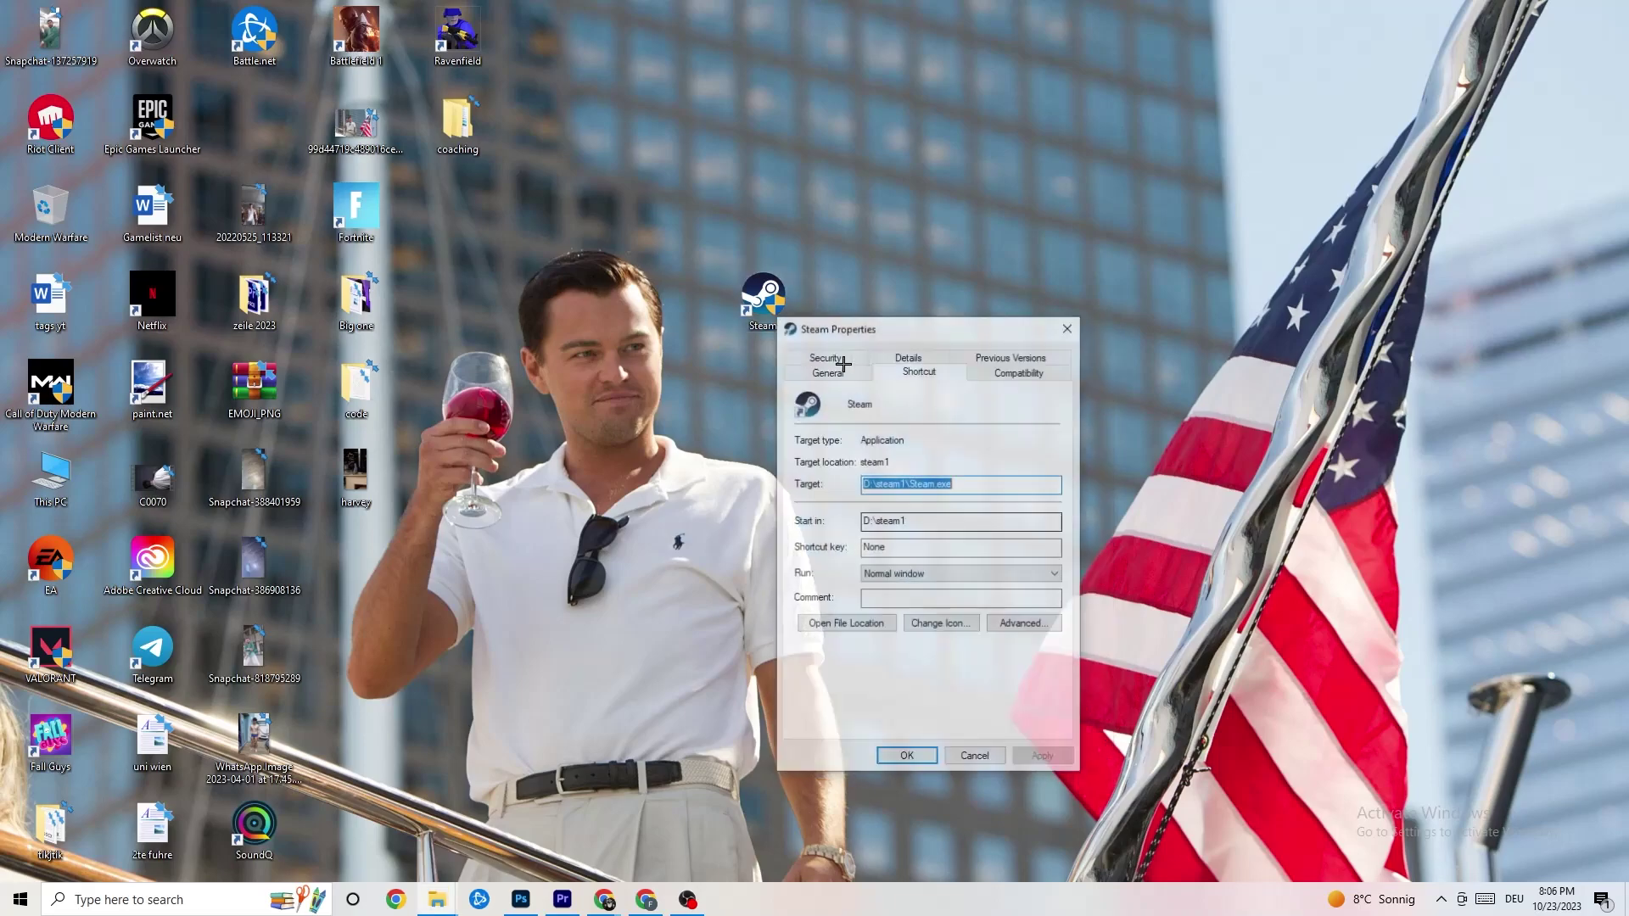
left_click(1019, 368)
left_click(1068, 326)
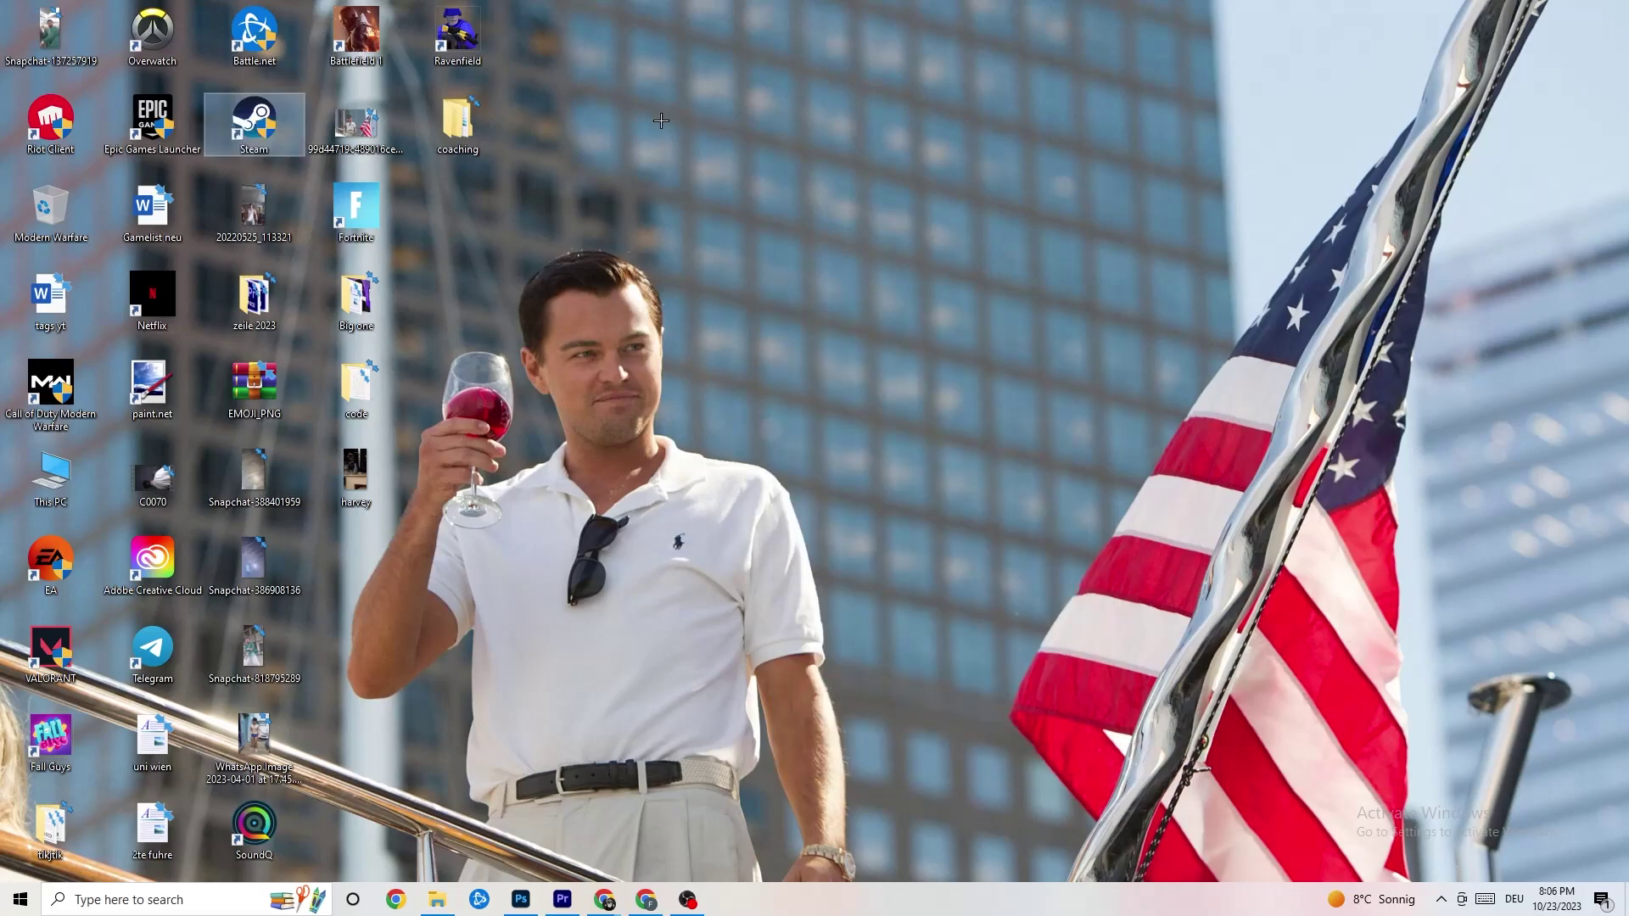
left_click(790, 165)
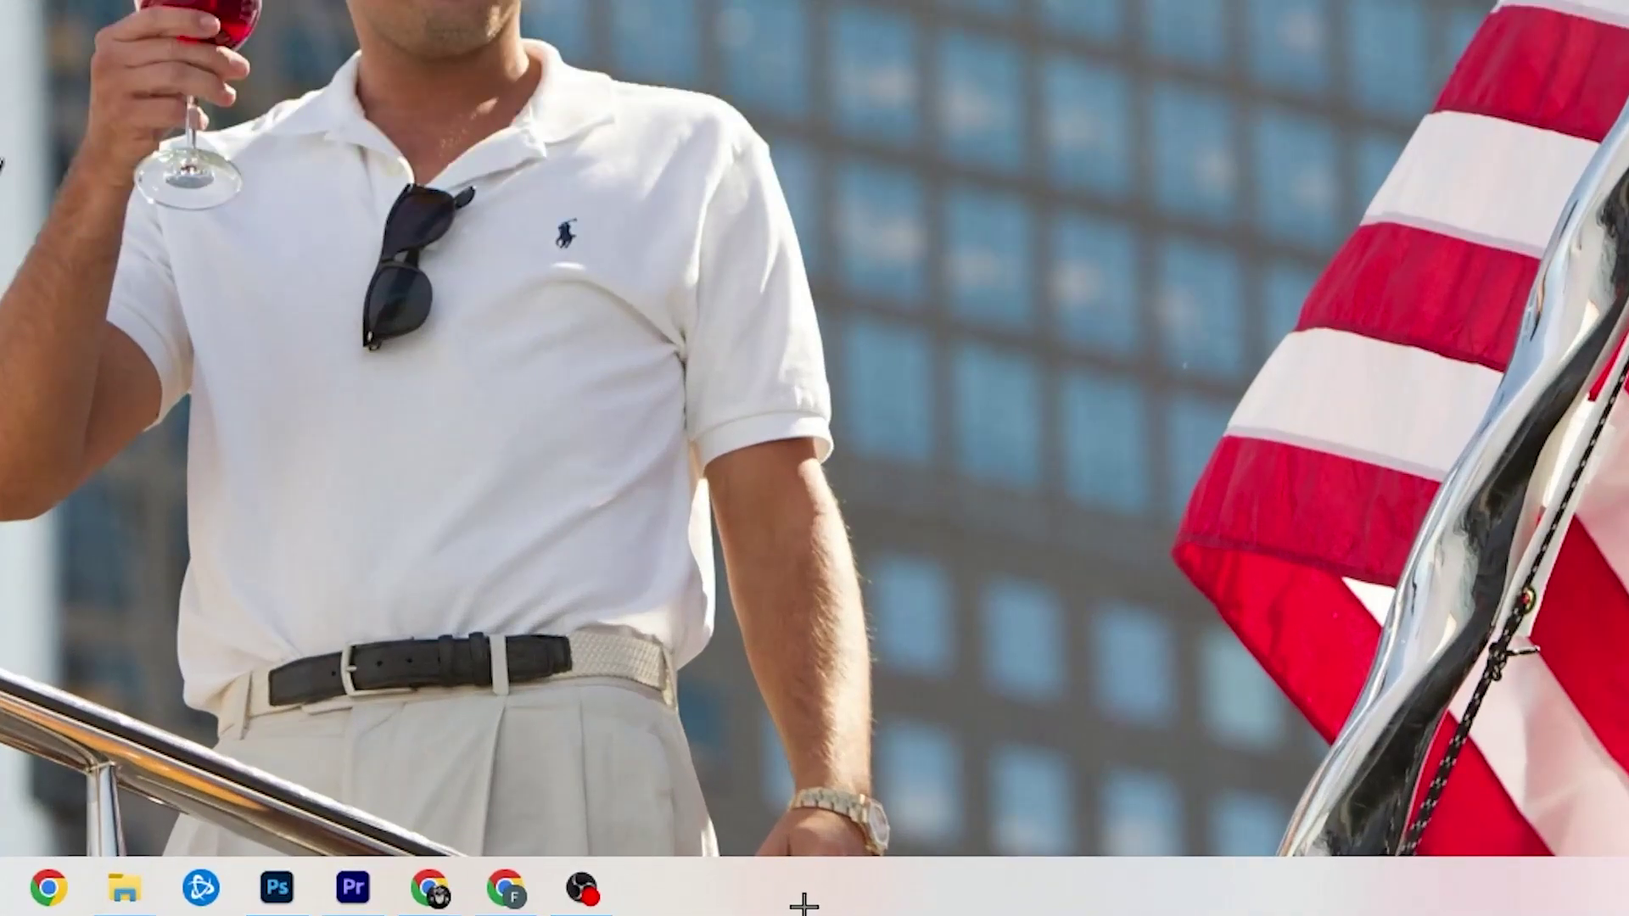
Open Task Manager and maximize its window to show the running processes in full
right_click(700, 901)
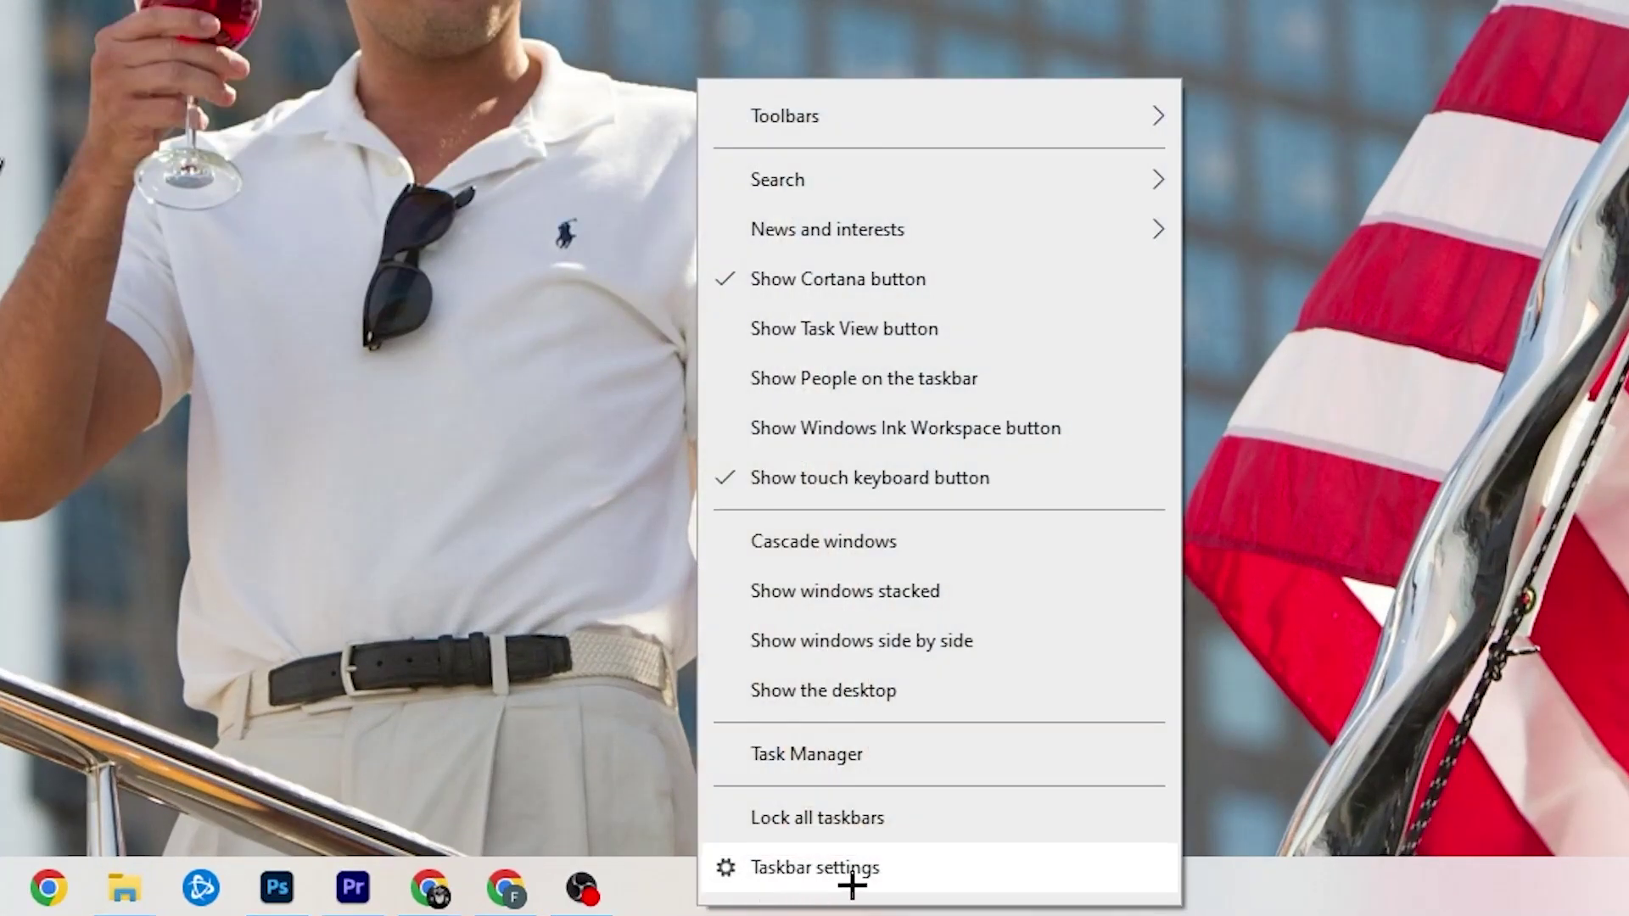
left_click(841, 757)
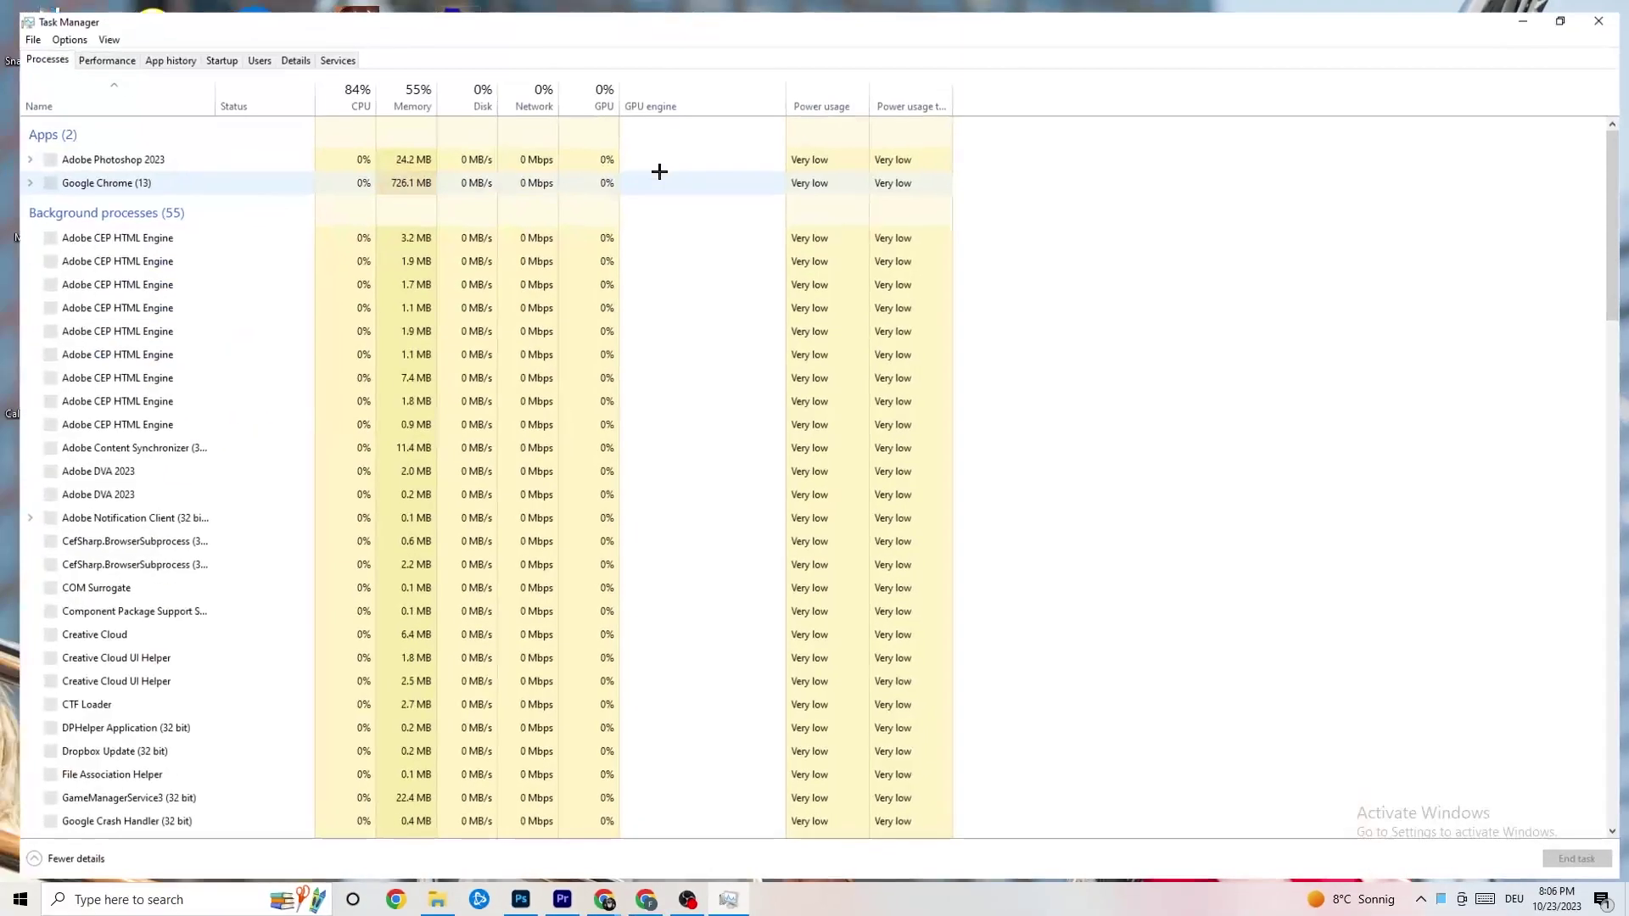
left_click_drag(683, 6, 702, 74)
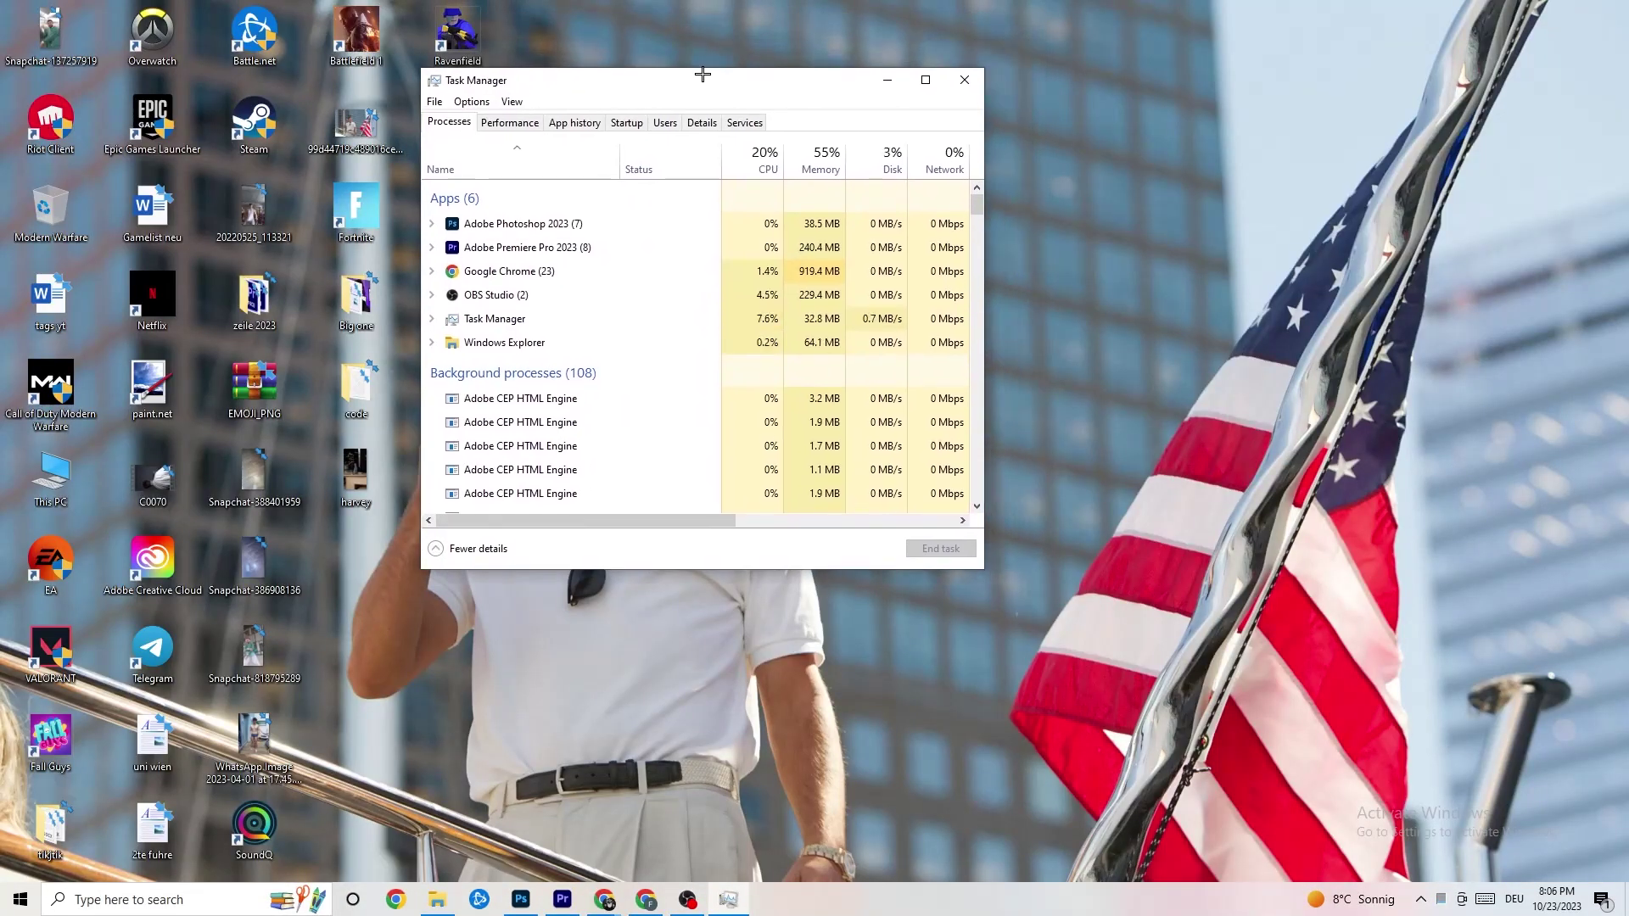
left_click(926, 80)
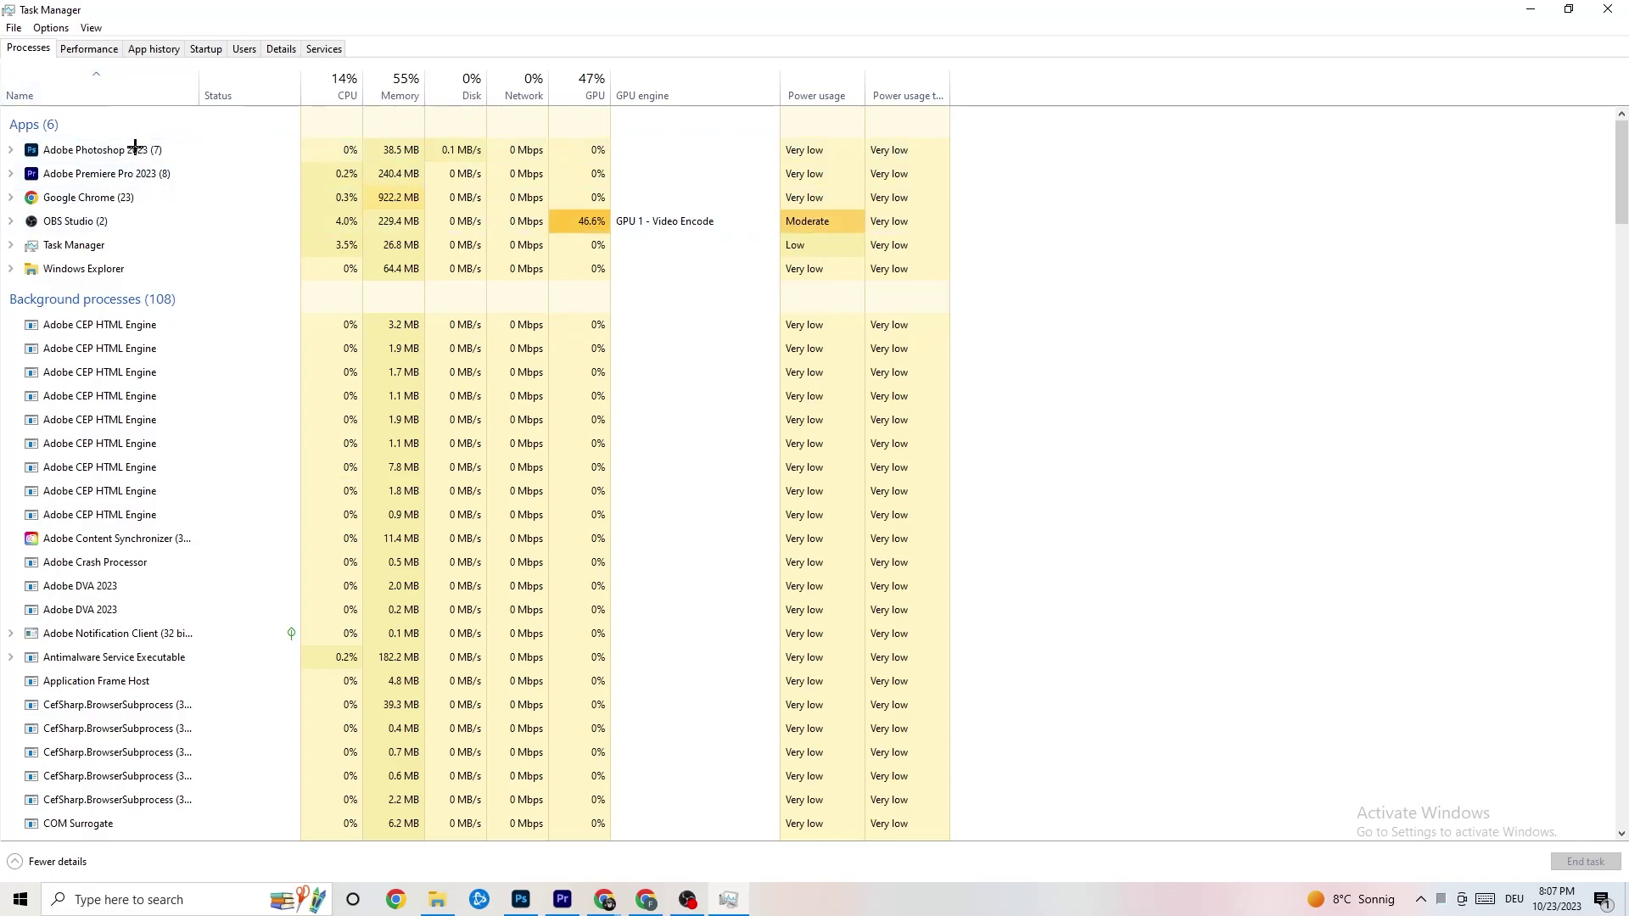
Look through the running processes and end the Adobe Photoshop 2023 task
scroll(216, 471, "down", 9)
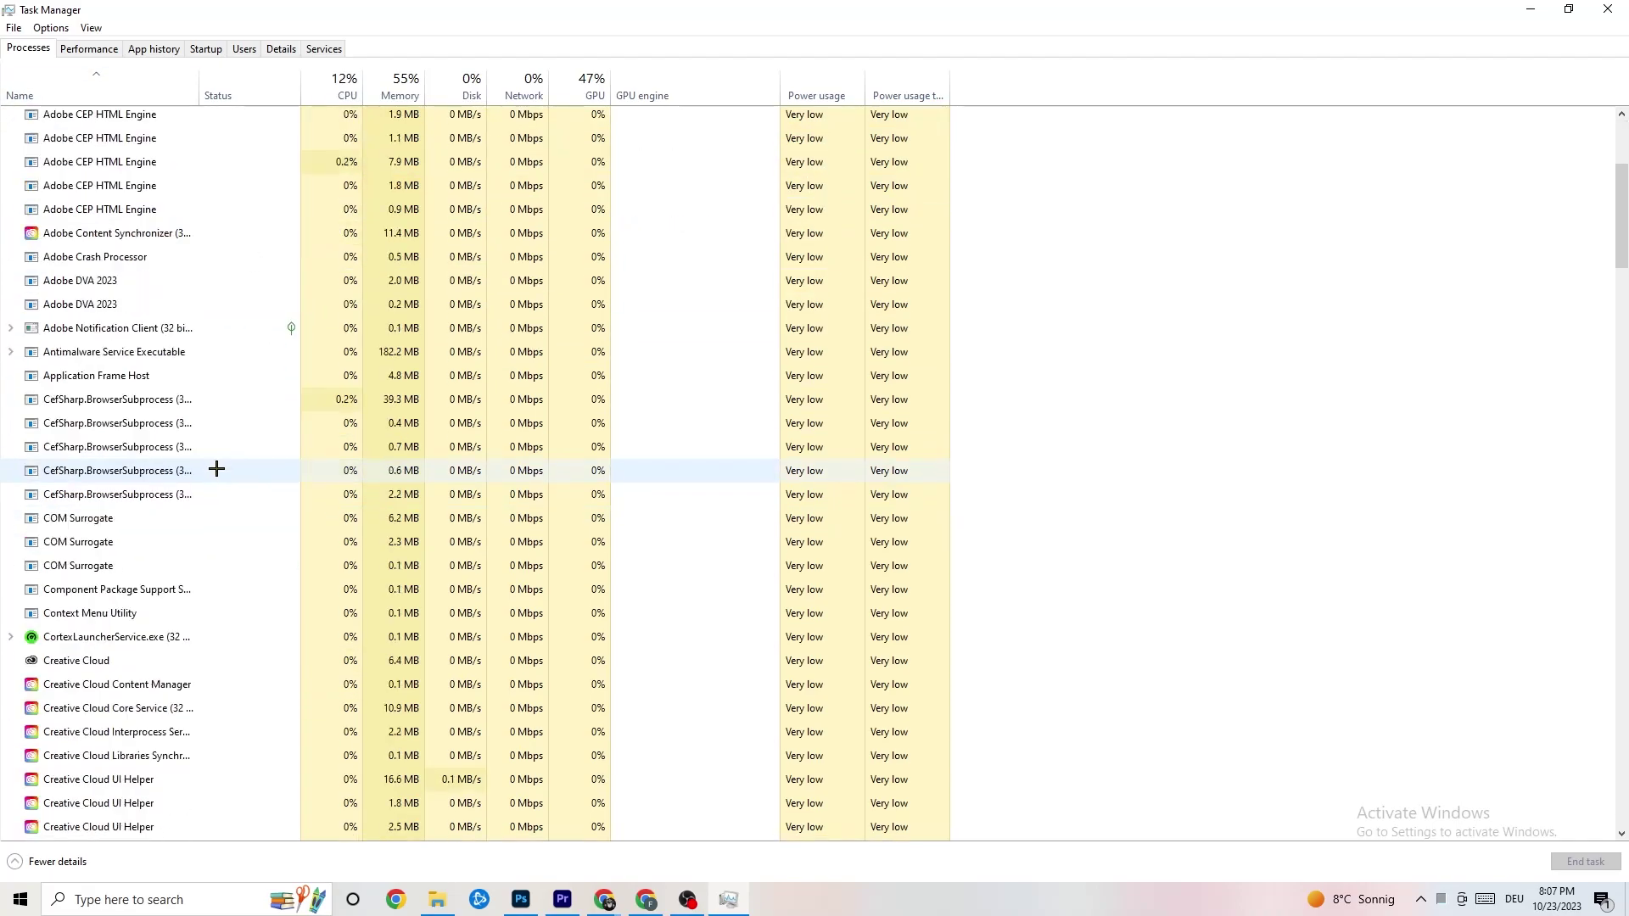
scroll(386, 418, "down", 9)
scroll(449, 412, "up", 5)
scroll(449, 411, "up", 15)
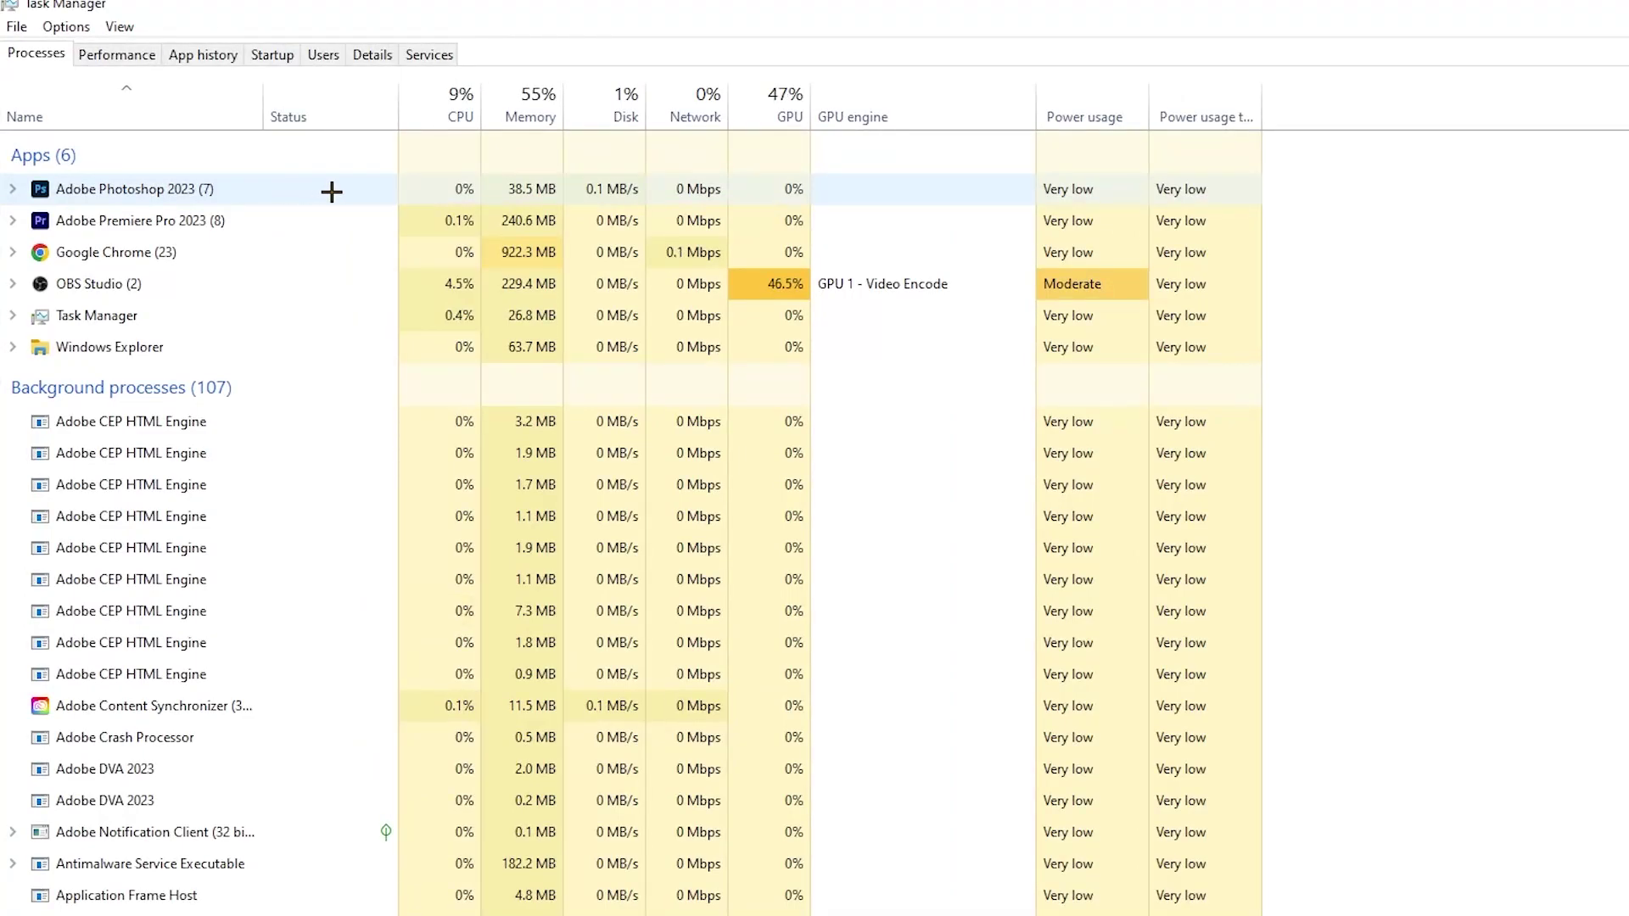
right_click(552, 189)
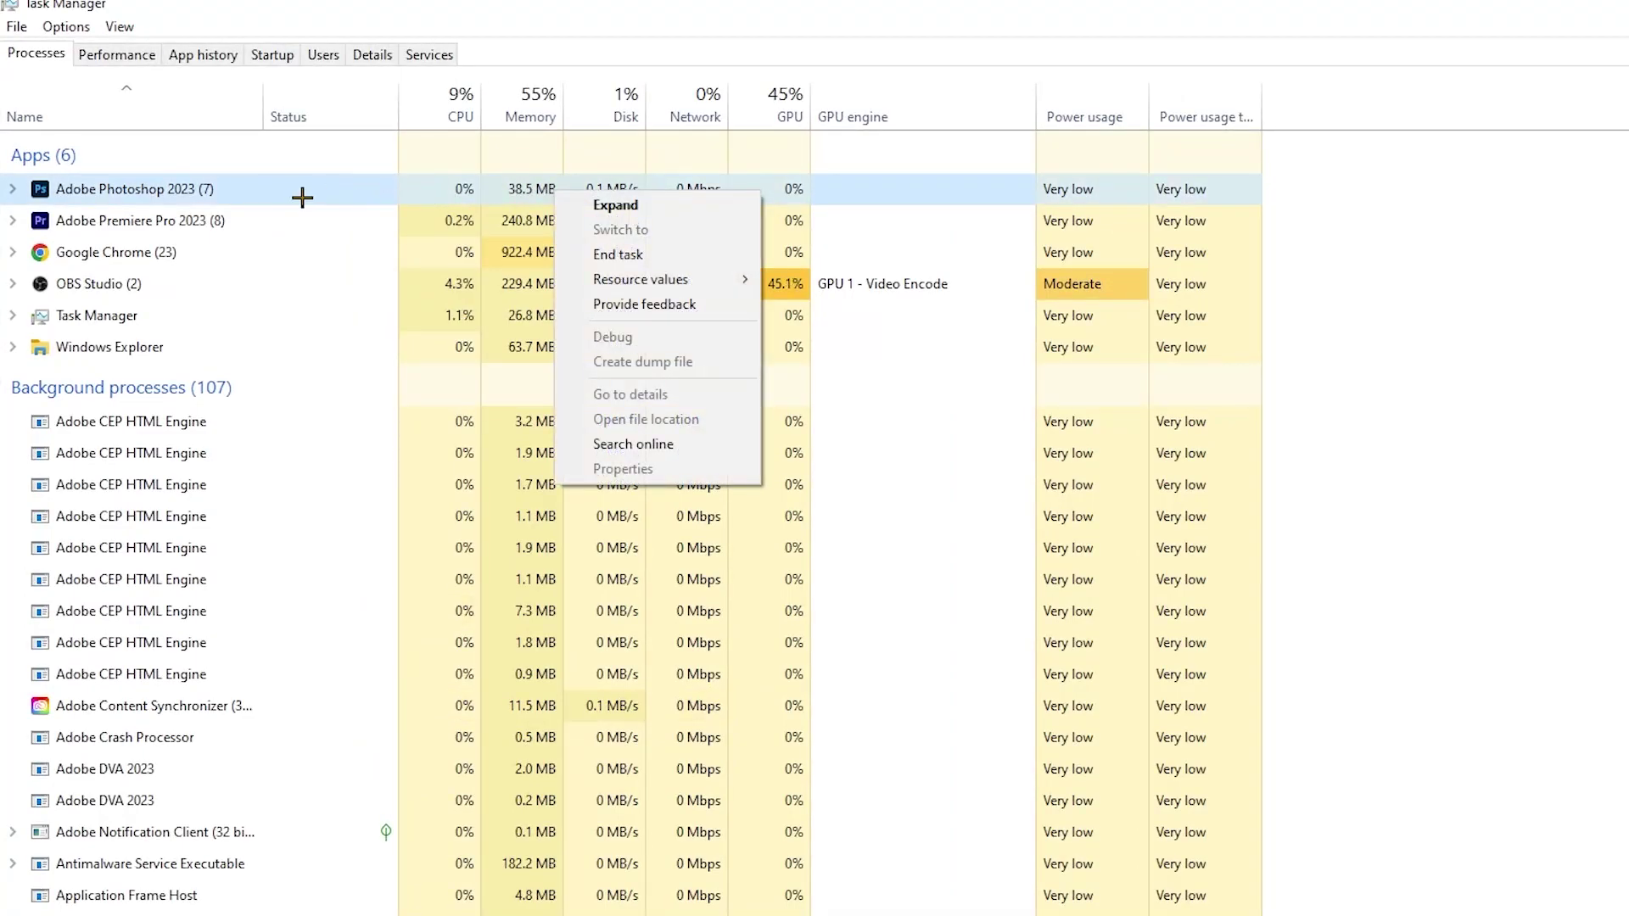
right_click(296, 197)
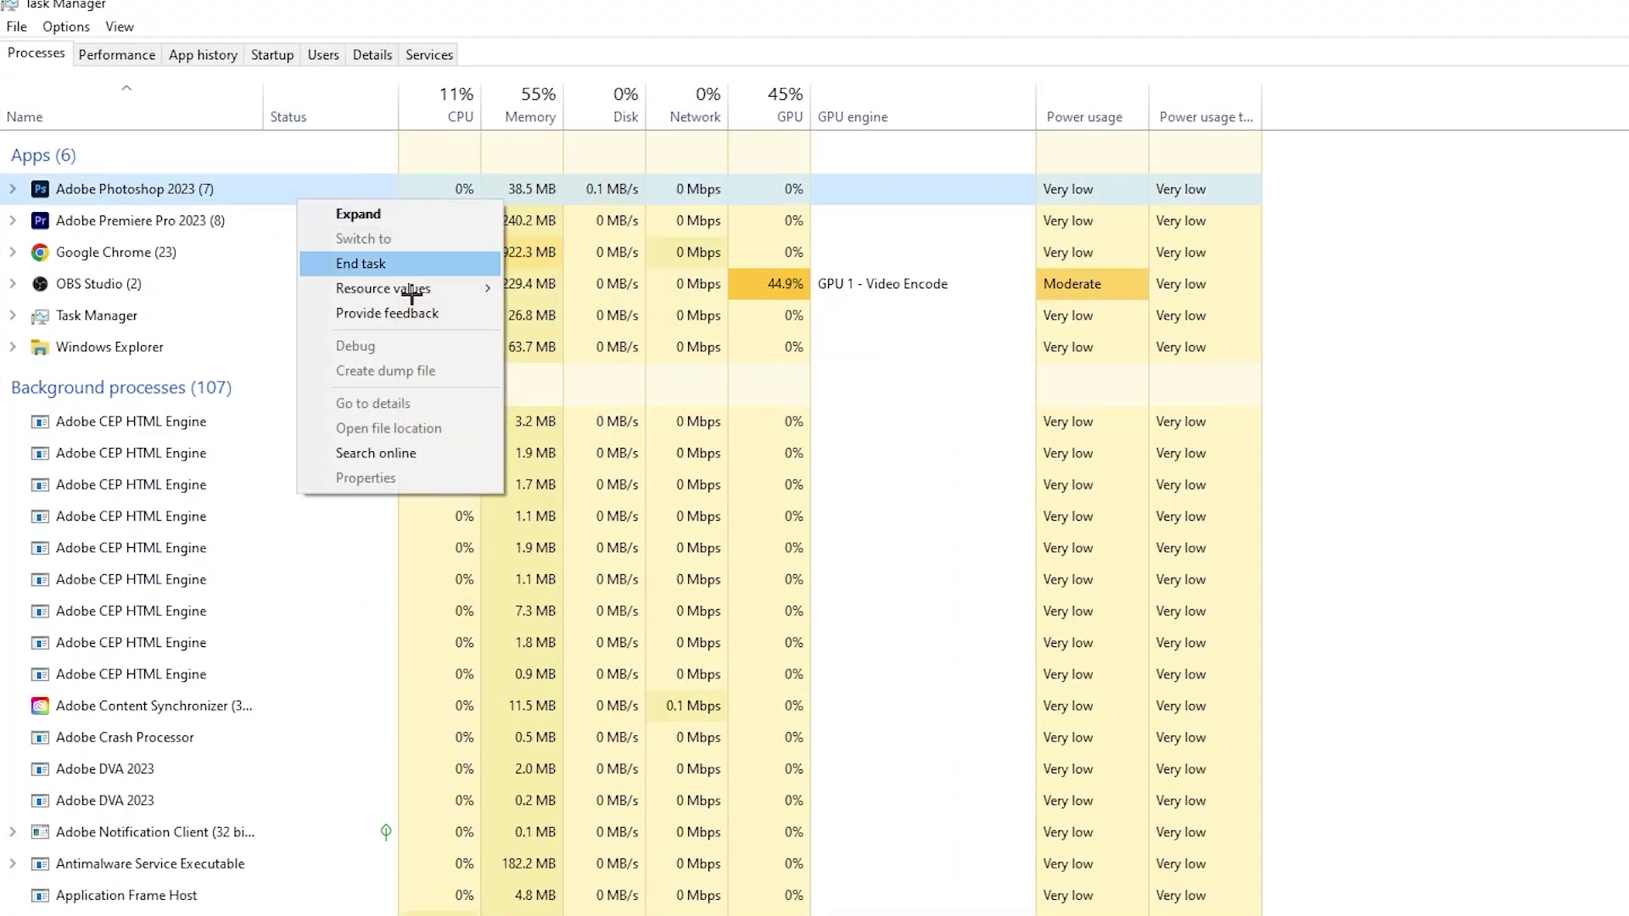
left_click(426, 263)
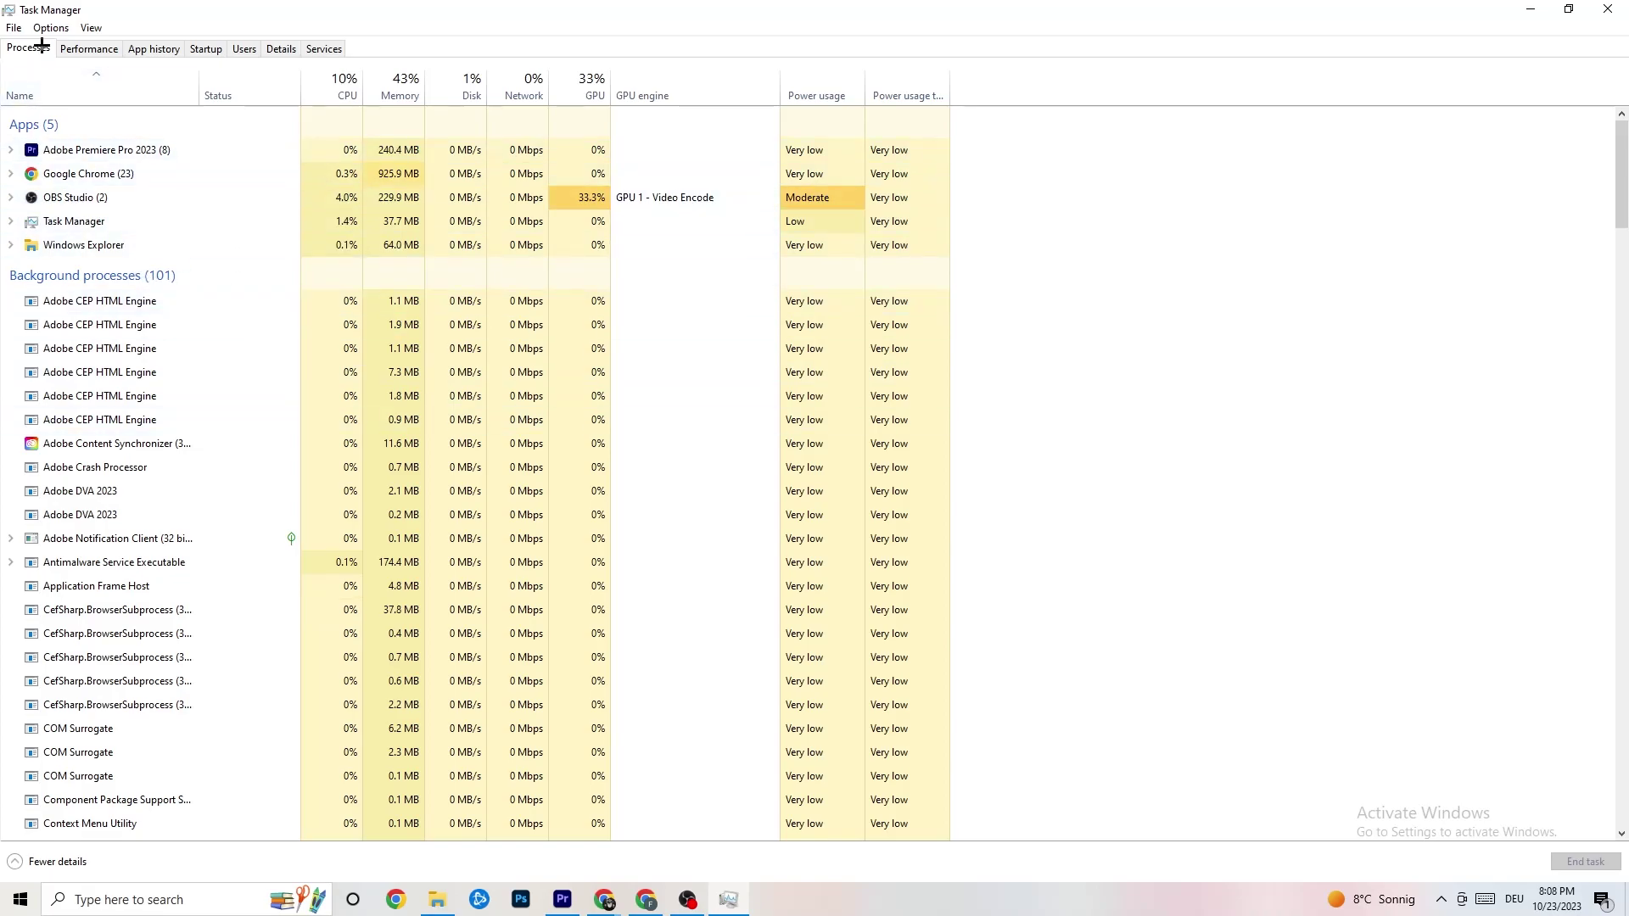
Check the priority options for the Adobe Premiere Pro process in the process details, leaving the priority unchanged
left_click(282, 48)
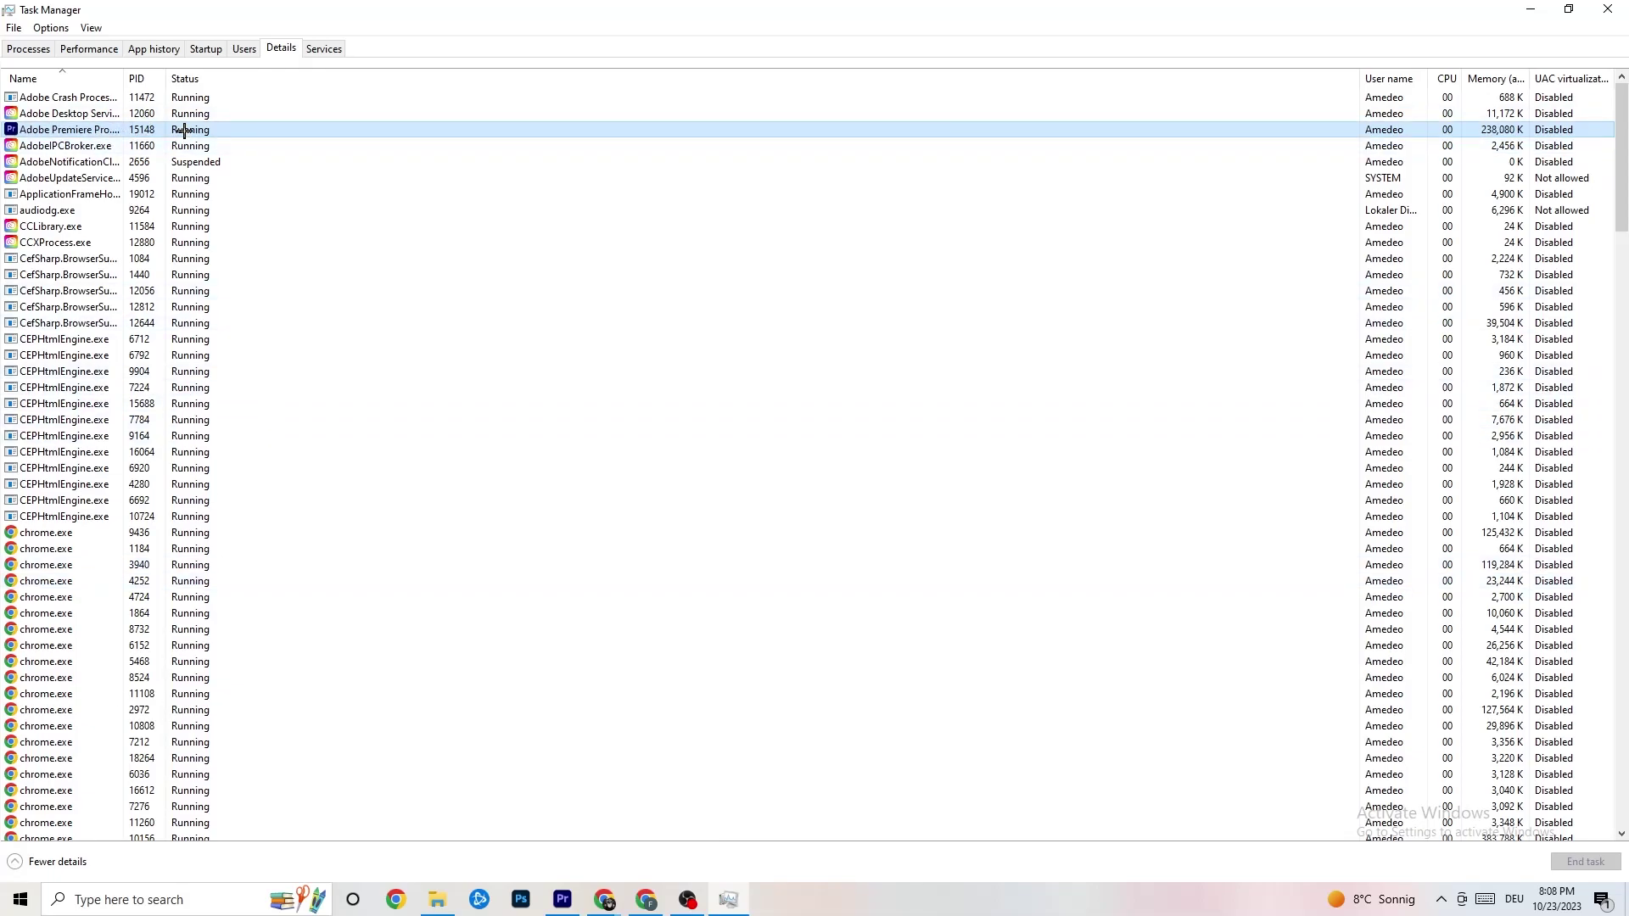
right_click(184, 130)
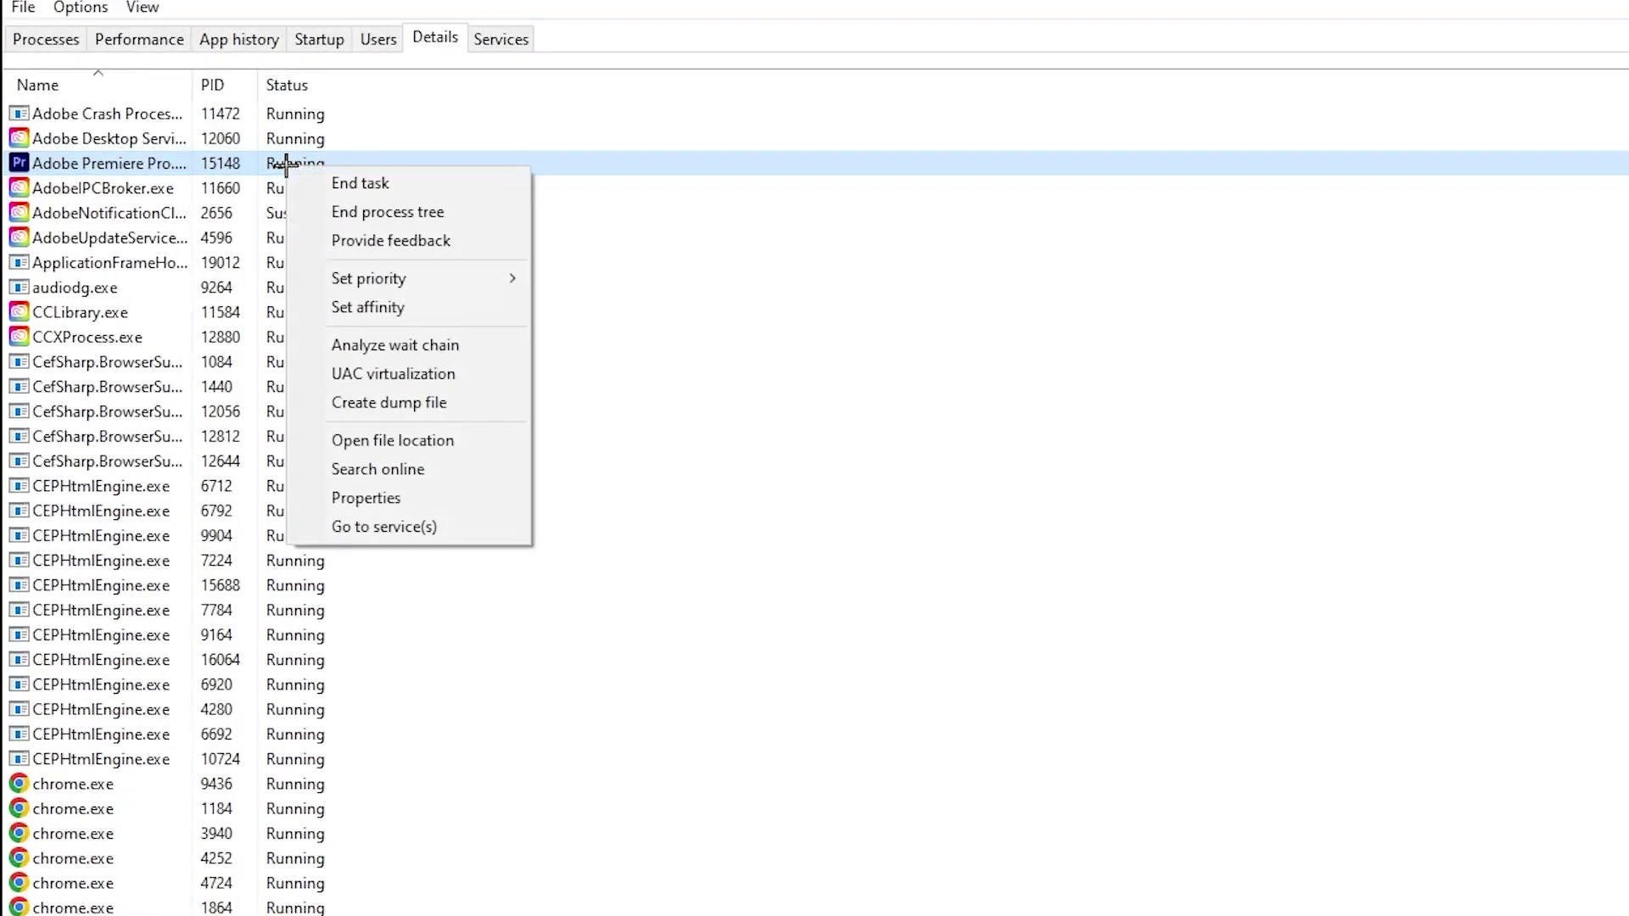
mouse_move(444, 281)
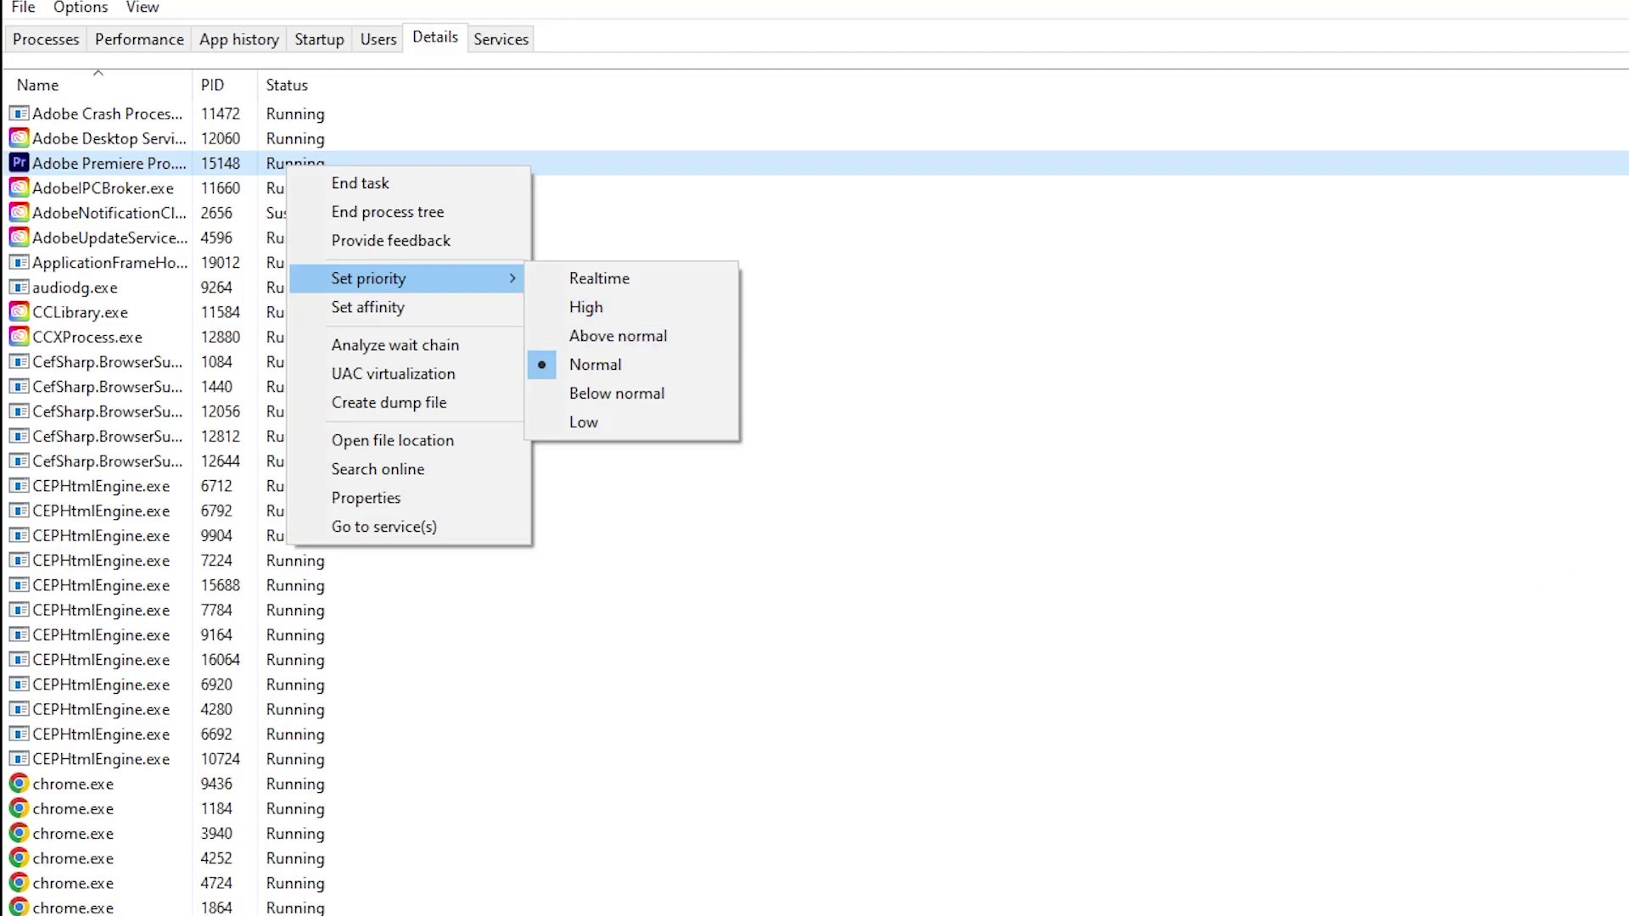
left_click(601, 115)
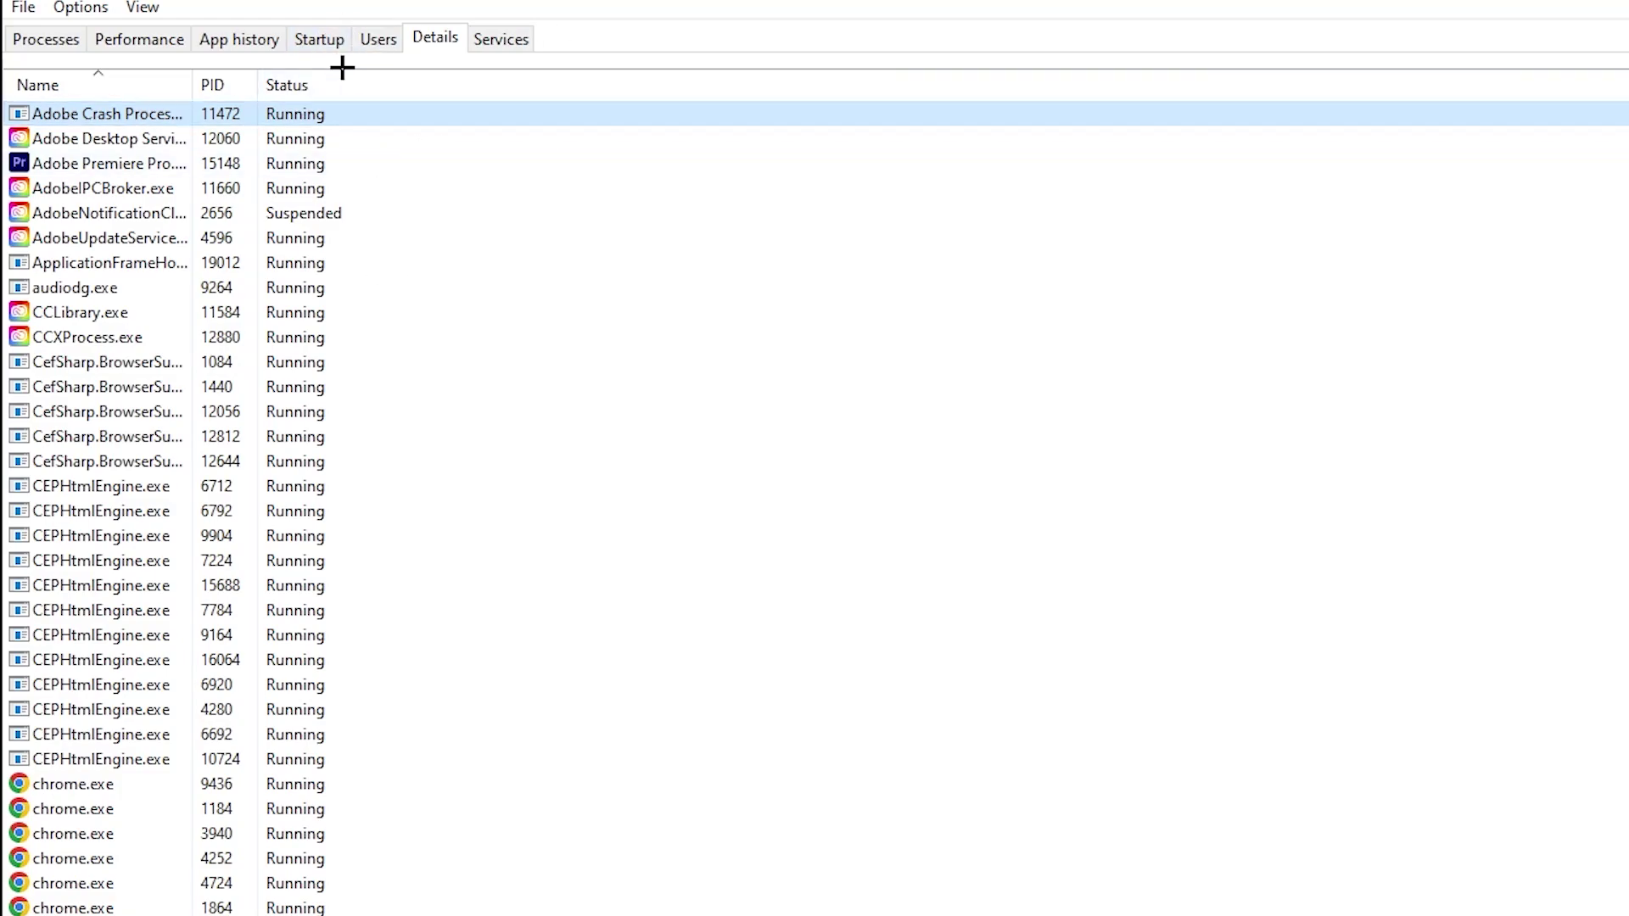
Check the startup programs and the available actions for Adobe Updater Startup Utility, and close Task Manager
left_click(321, 38)
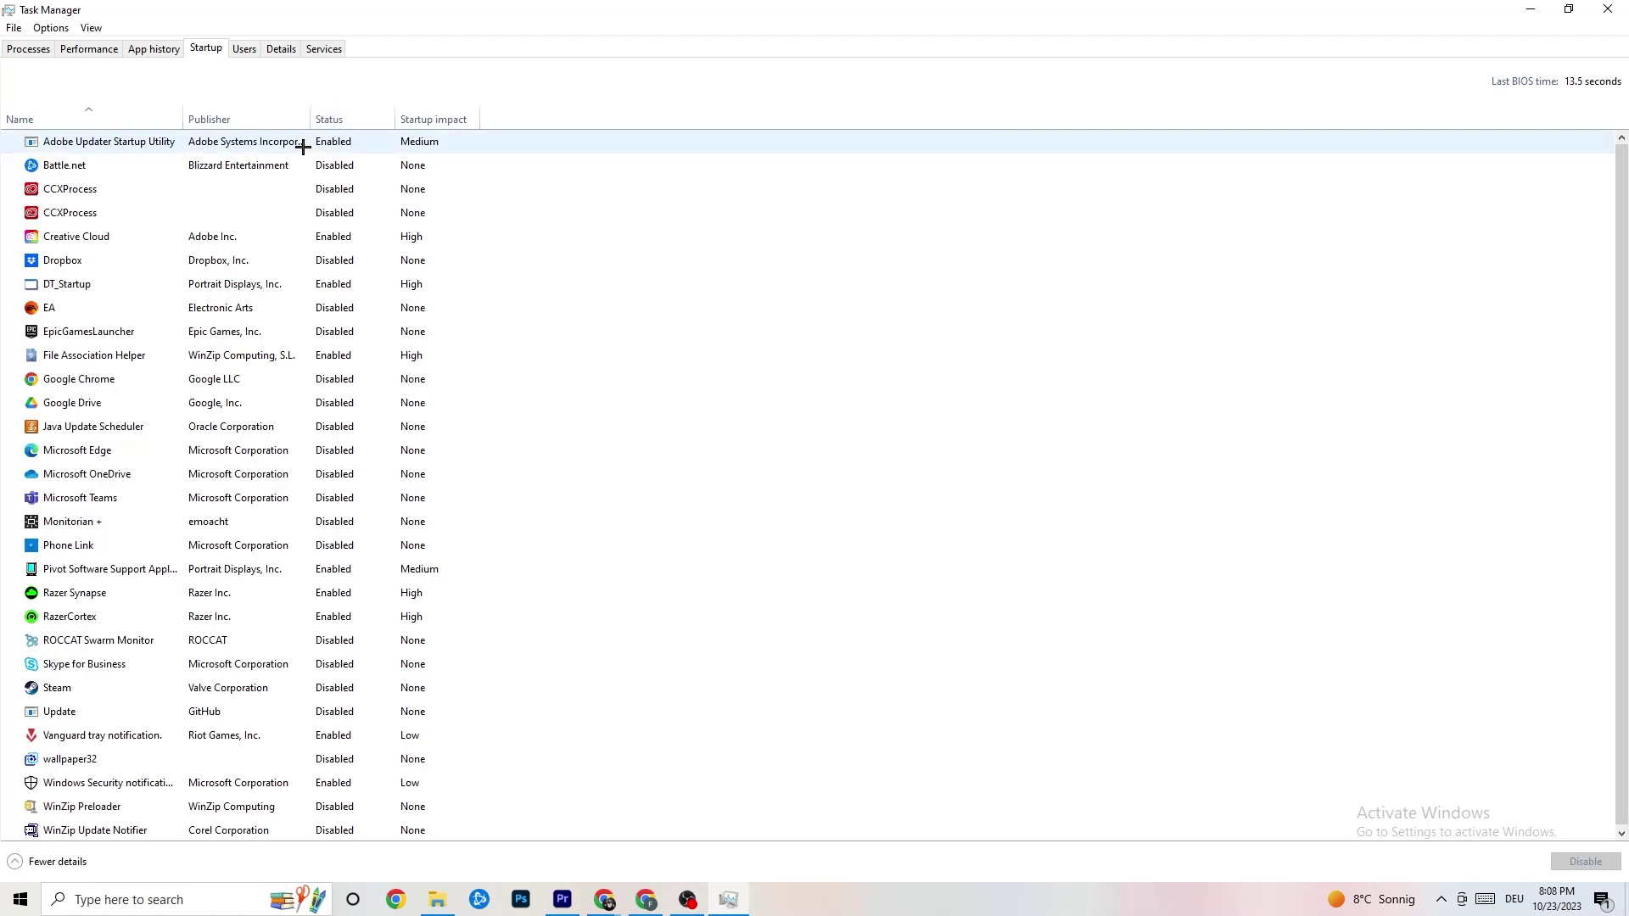
left_click(349, 148)
right_click(350, 149)
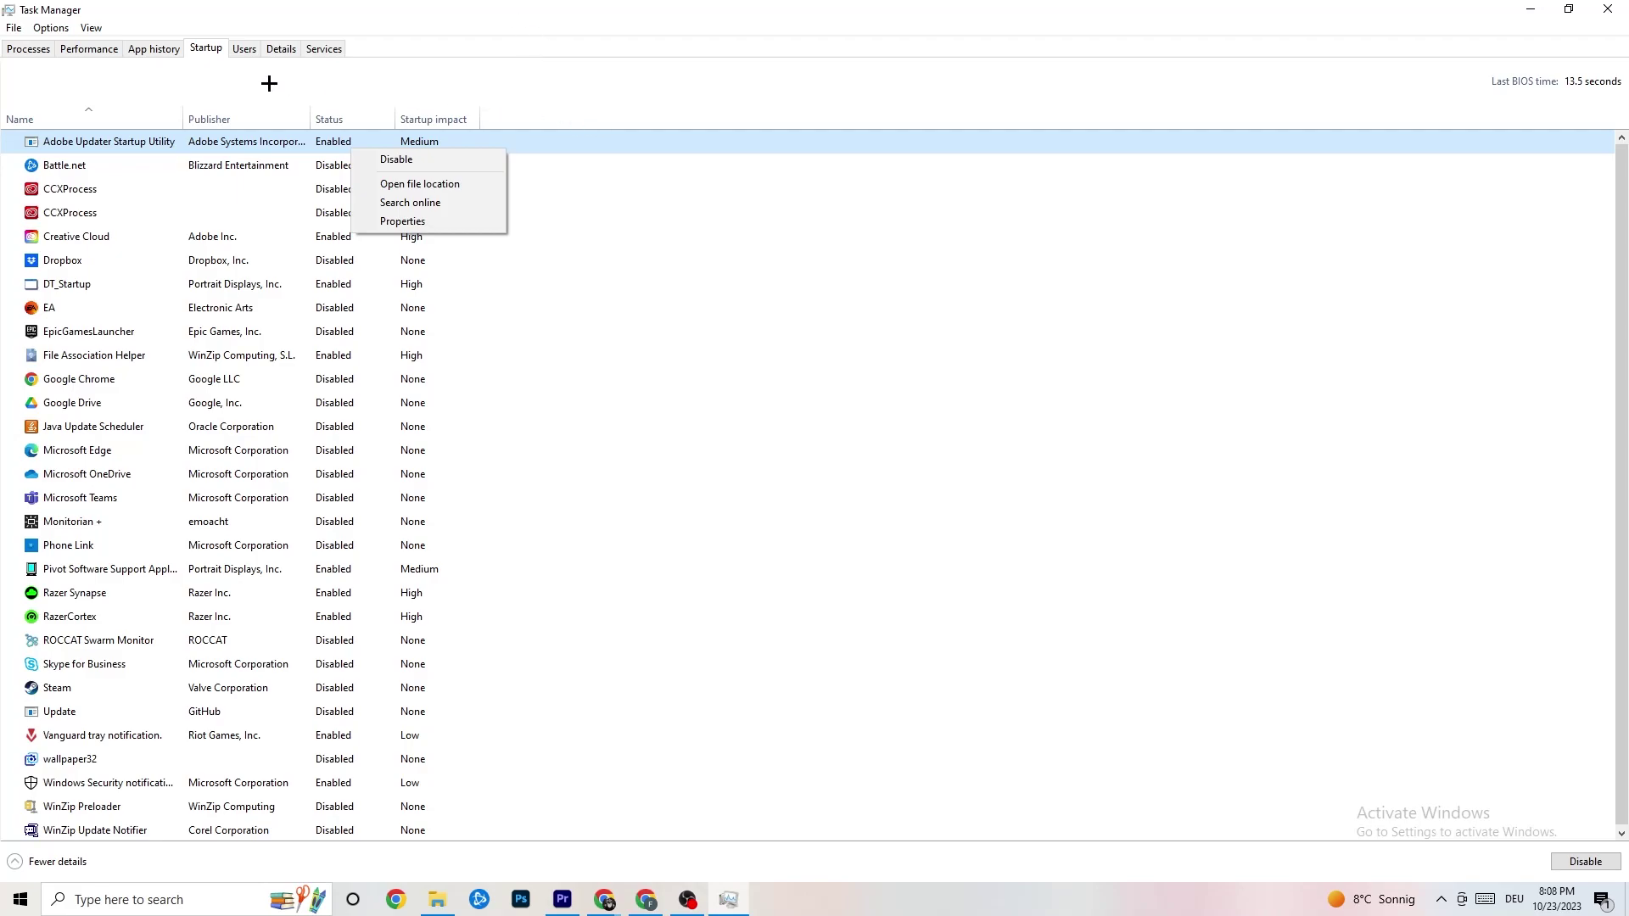
left_click(935, 60)
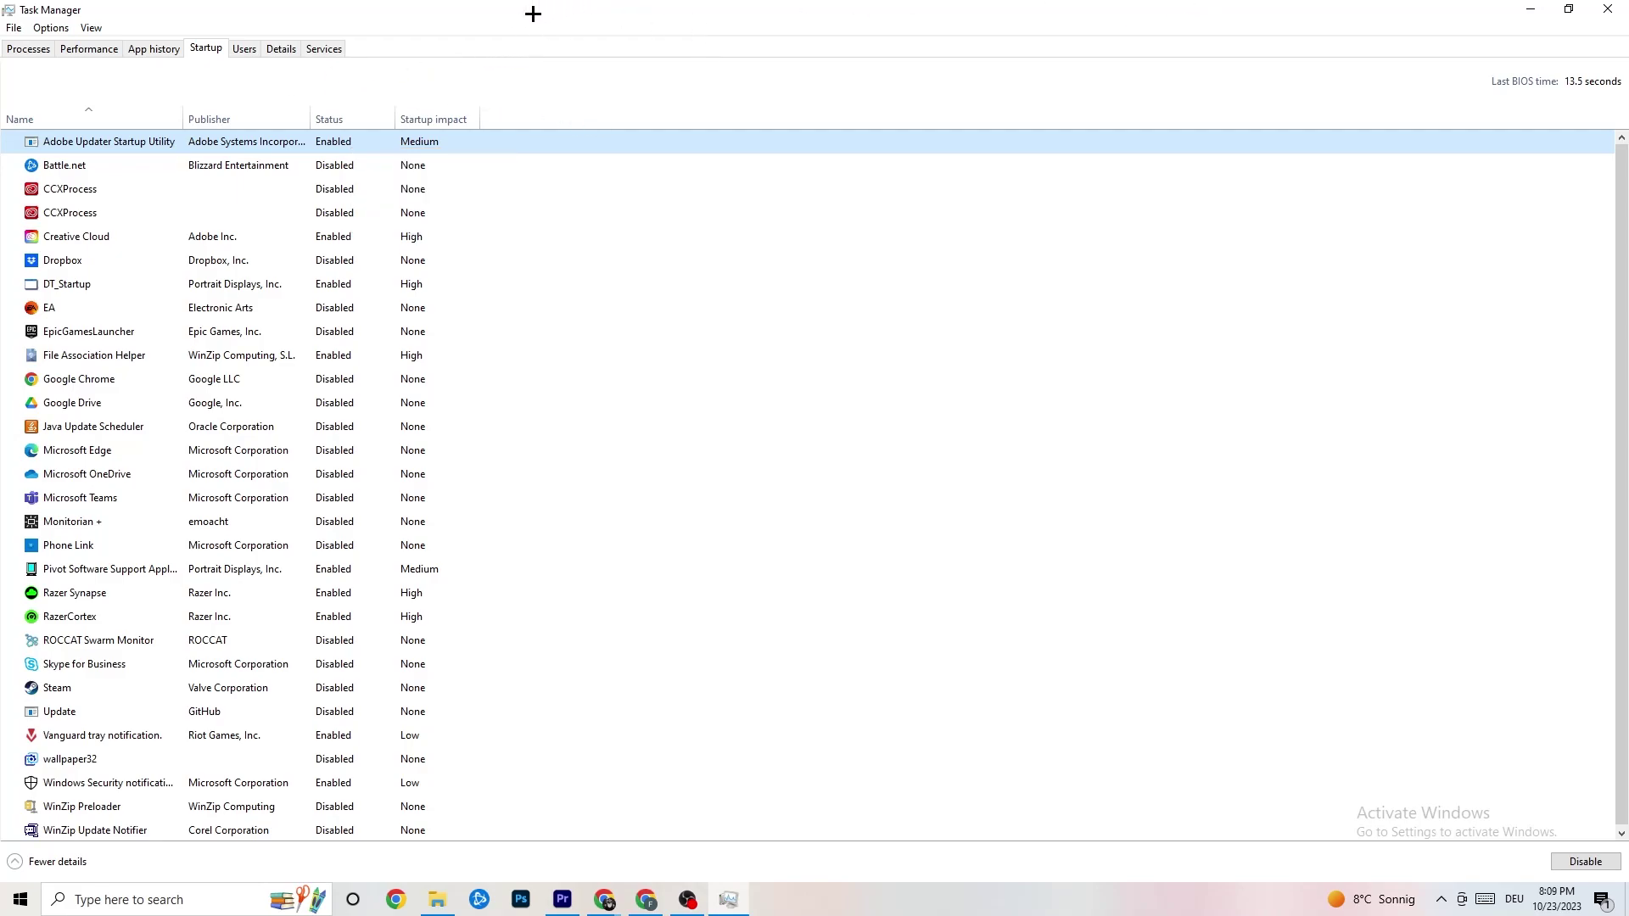
left_click(1607, 9)
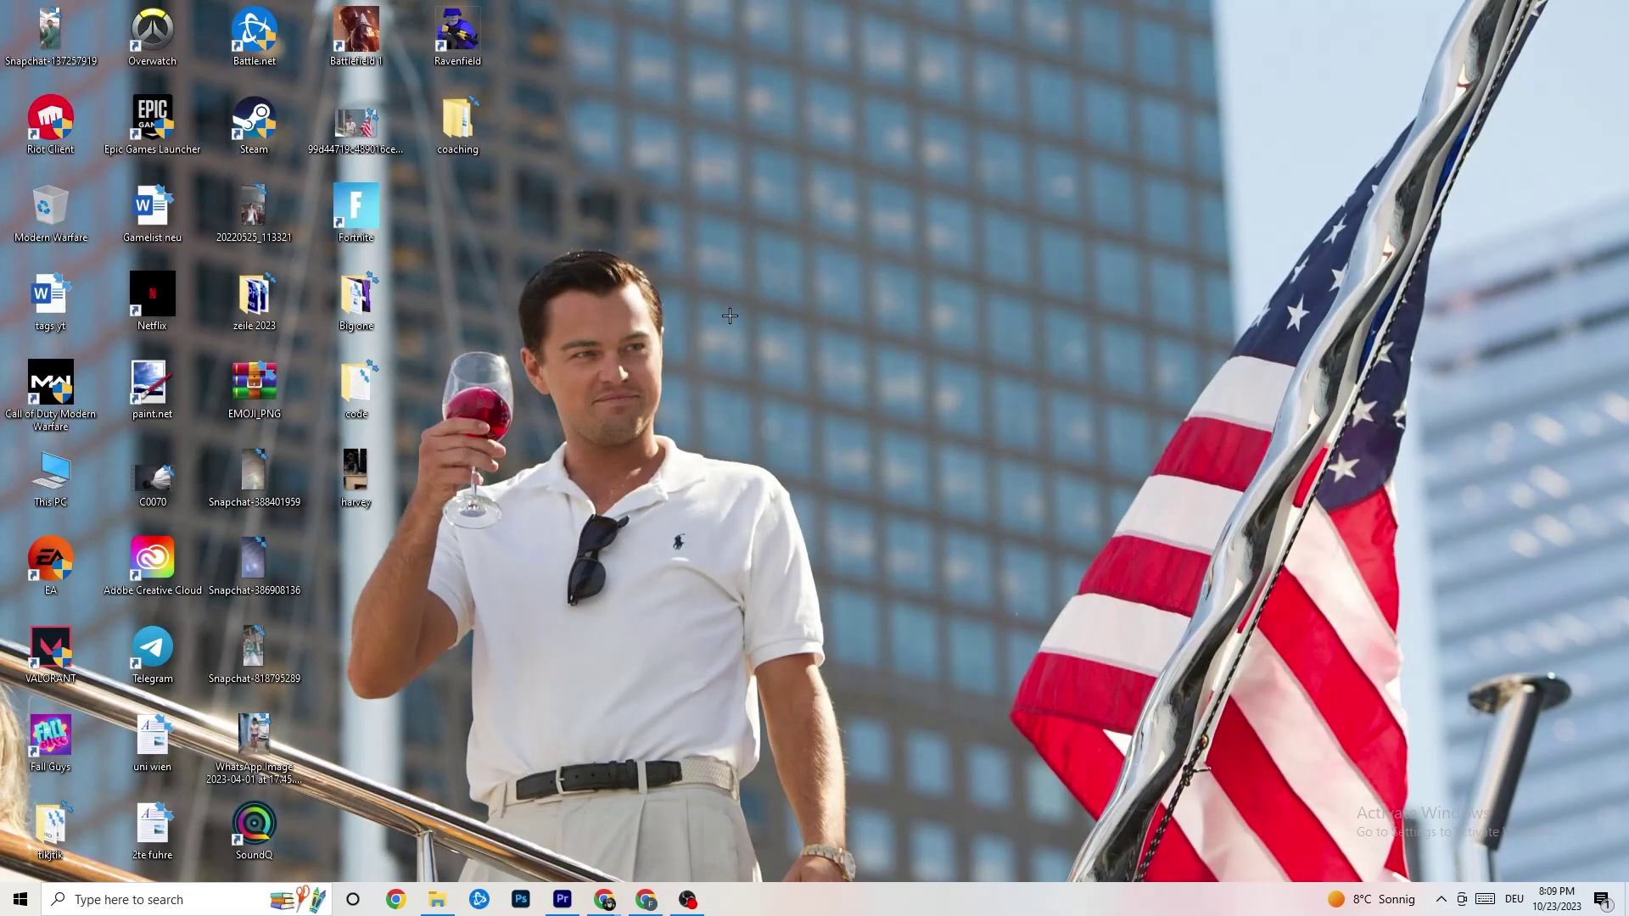
Switch to Windows Settings and open the system display settings
key("super")
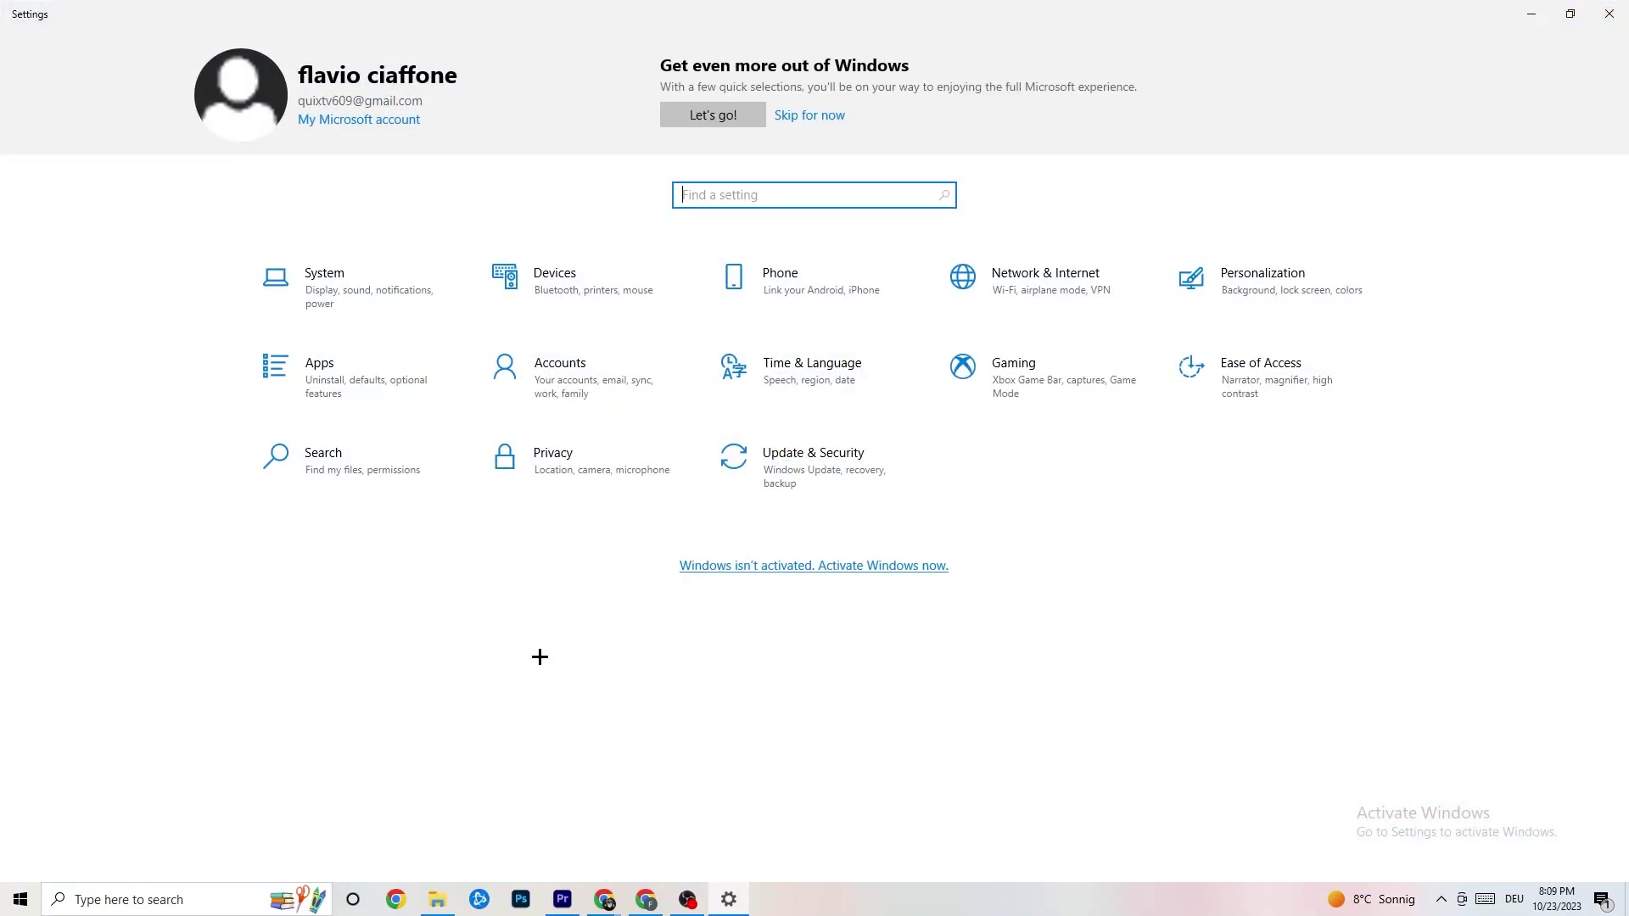
left_click(382, 291)
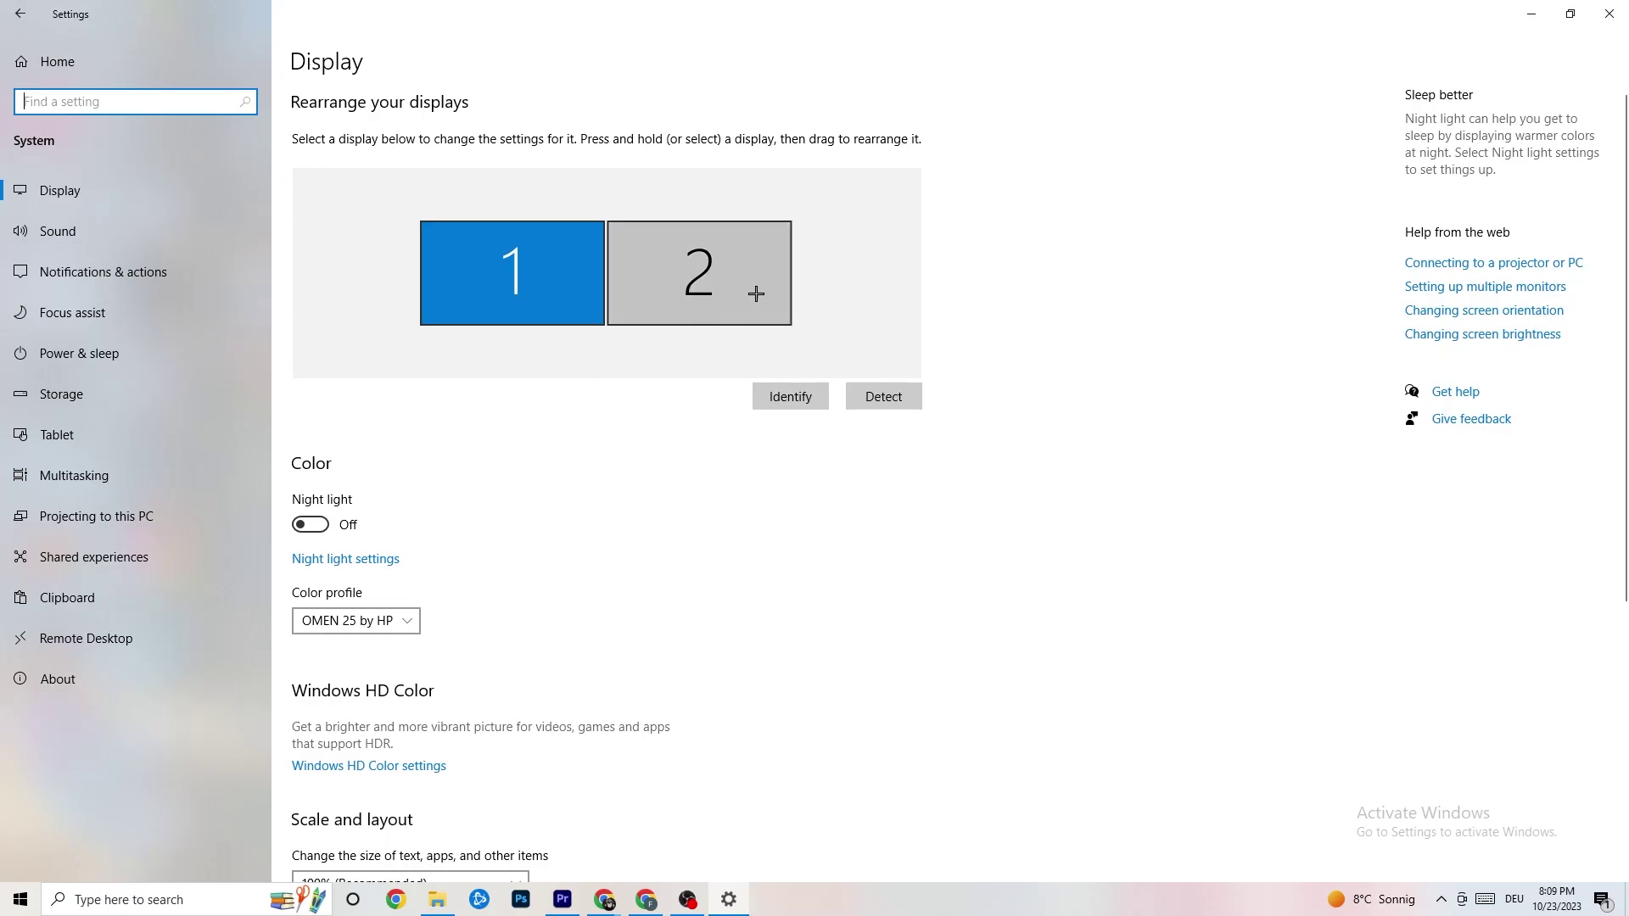
scroll(916, 331, "down", 5)
scroll(916, 331, "up", 5)
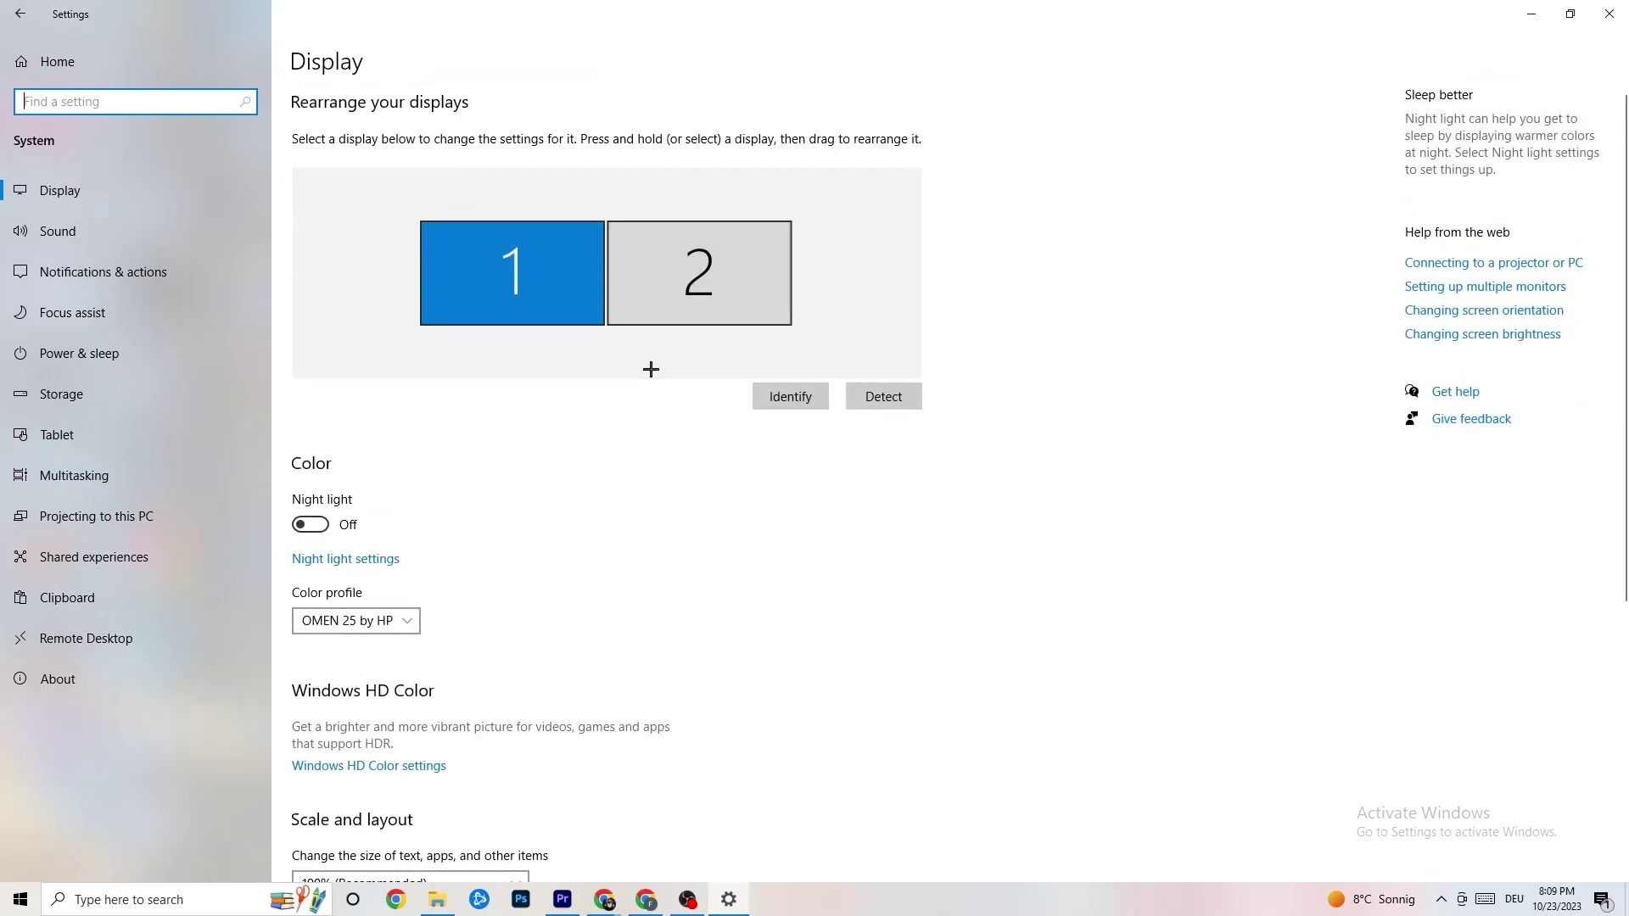
Check the text and app scaling options and the display resolution options, leaving both as they are
scroll(647, 367, "down", 5)
left_click(512, 487)
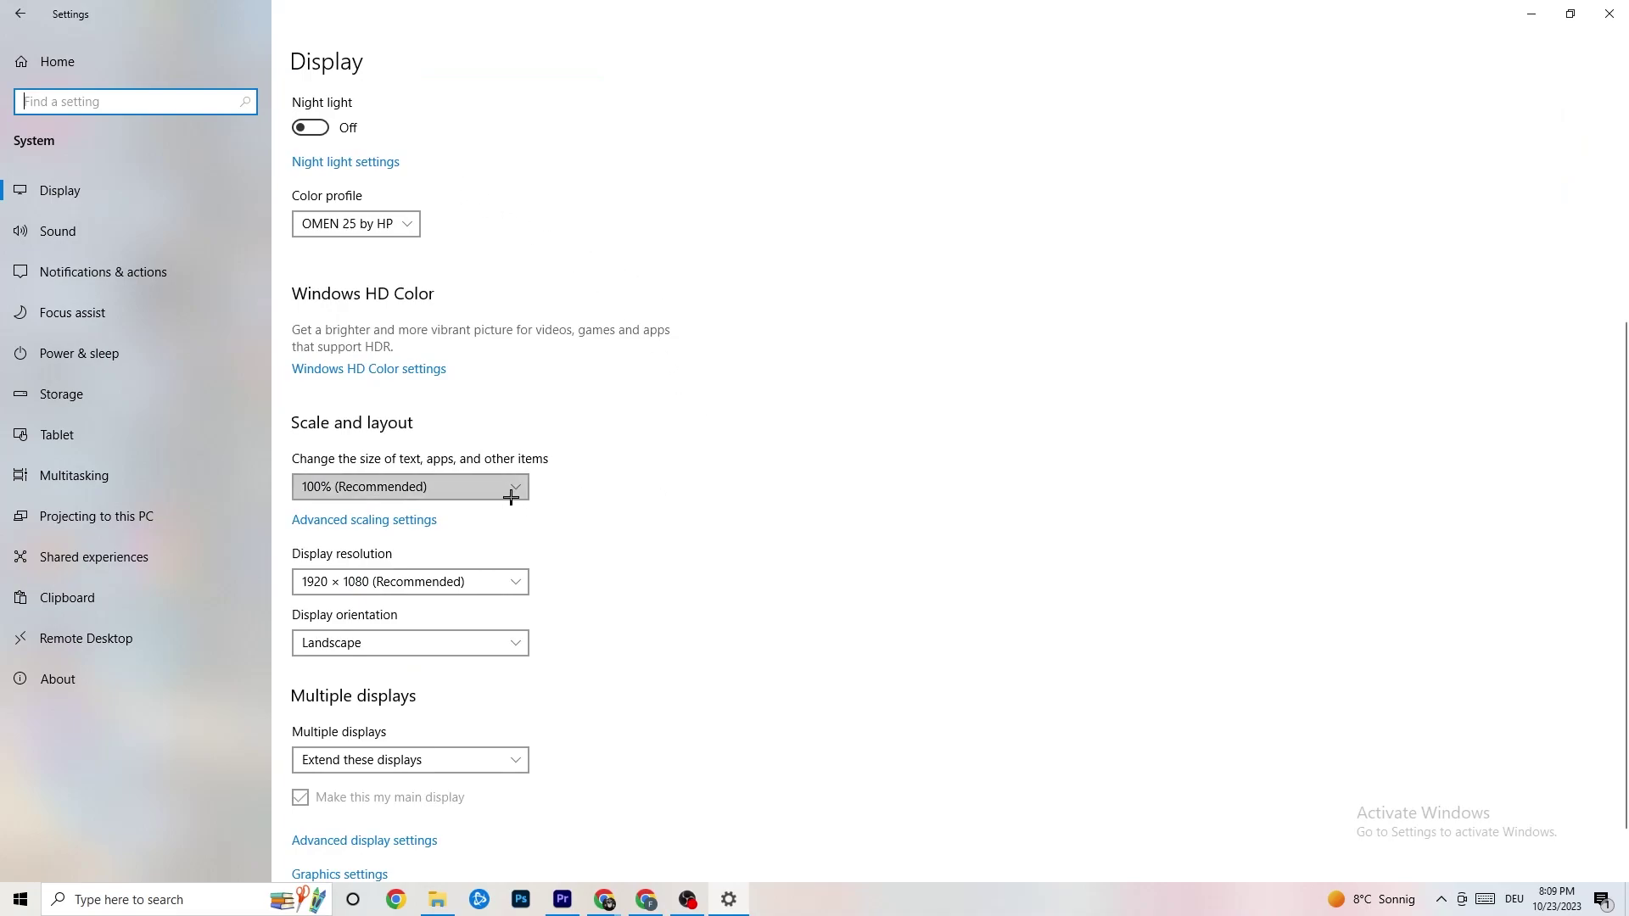
left_click(419, 490)
left_click(419, 492)
left_click(796, 418)
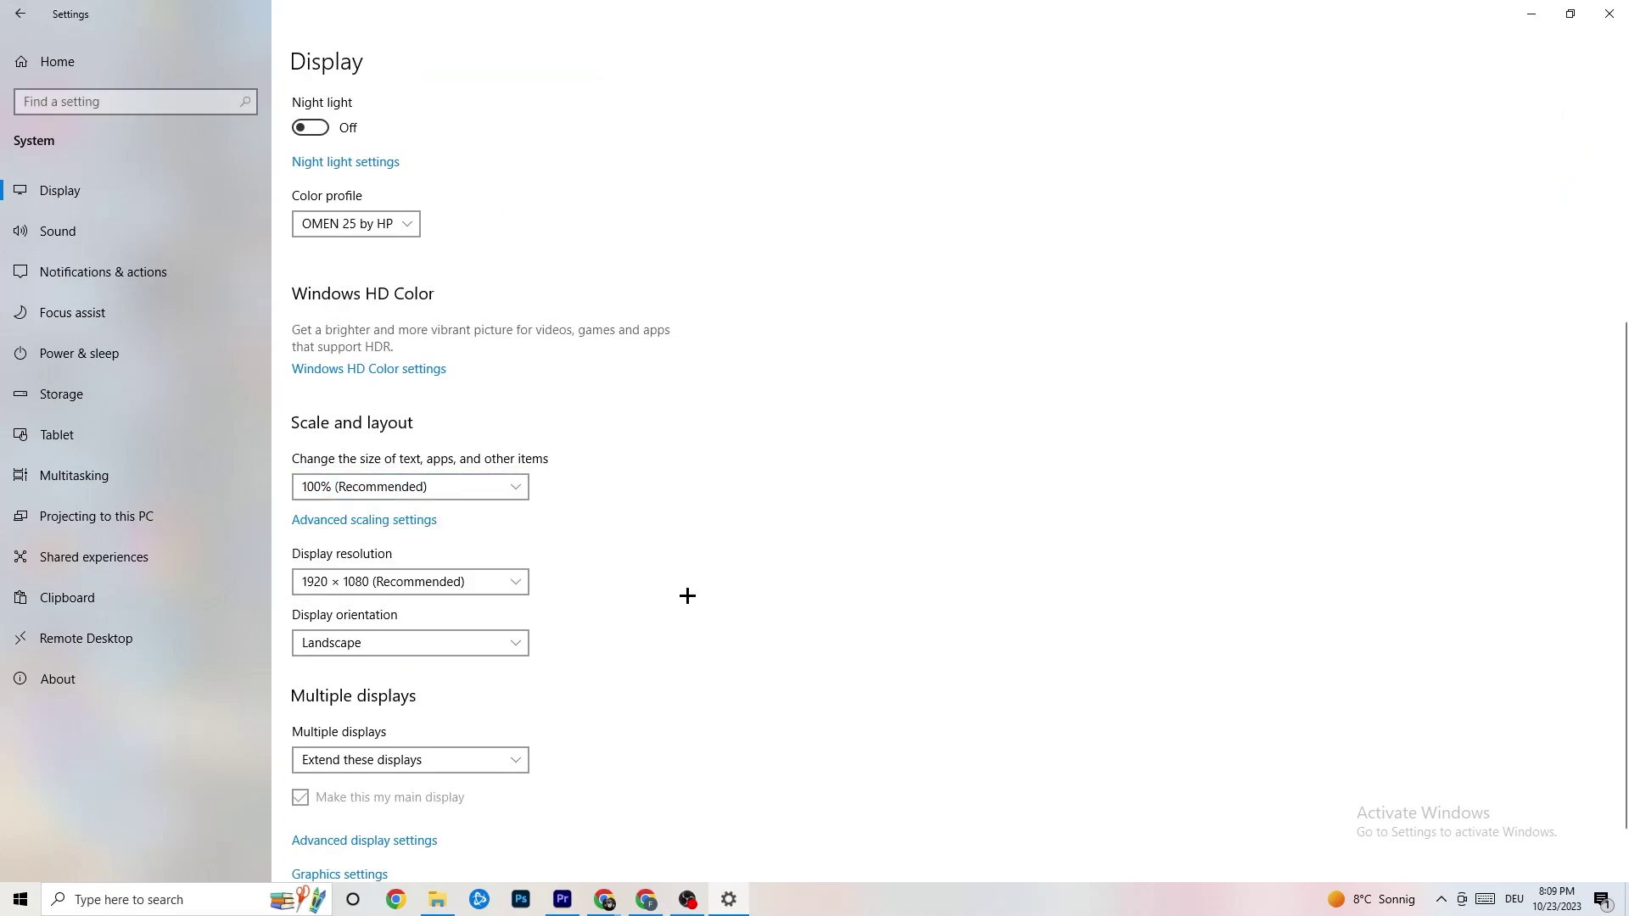
left_click(488, 589)
left_click(719, 509)
scroll(704, 484, "down", 2)
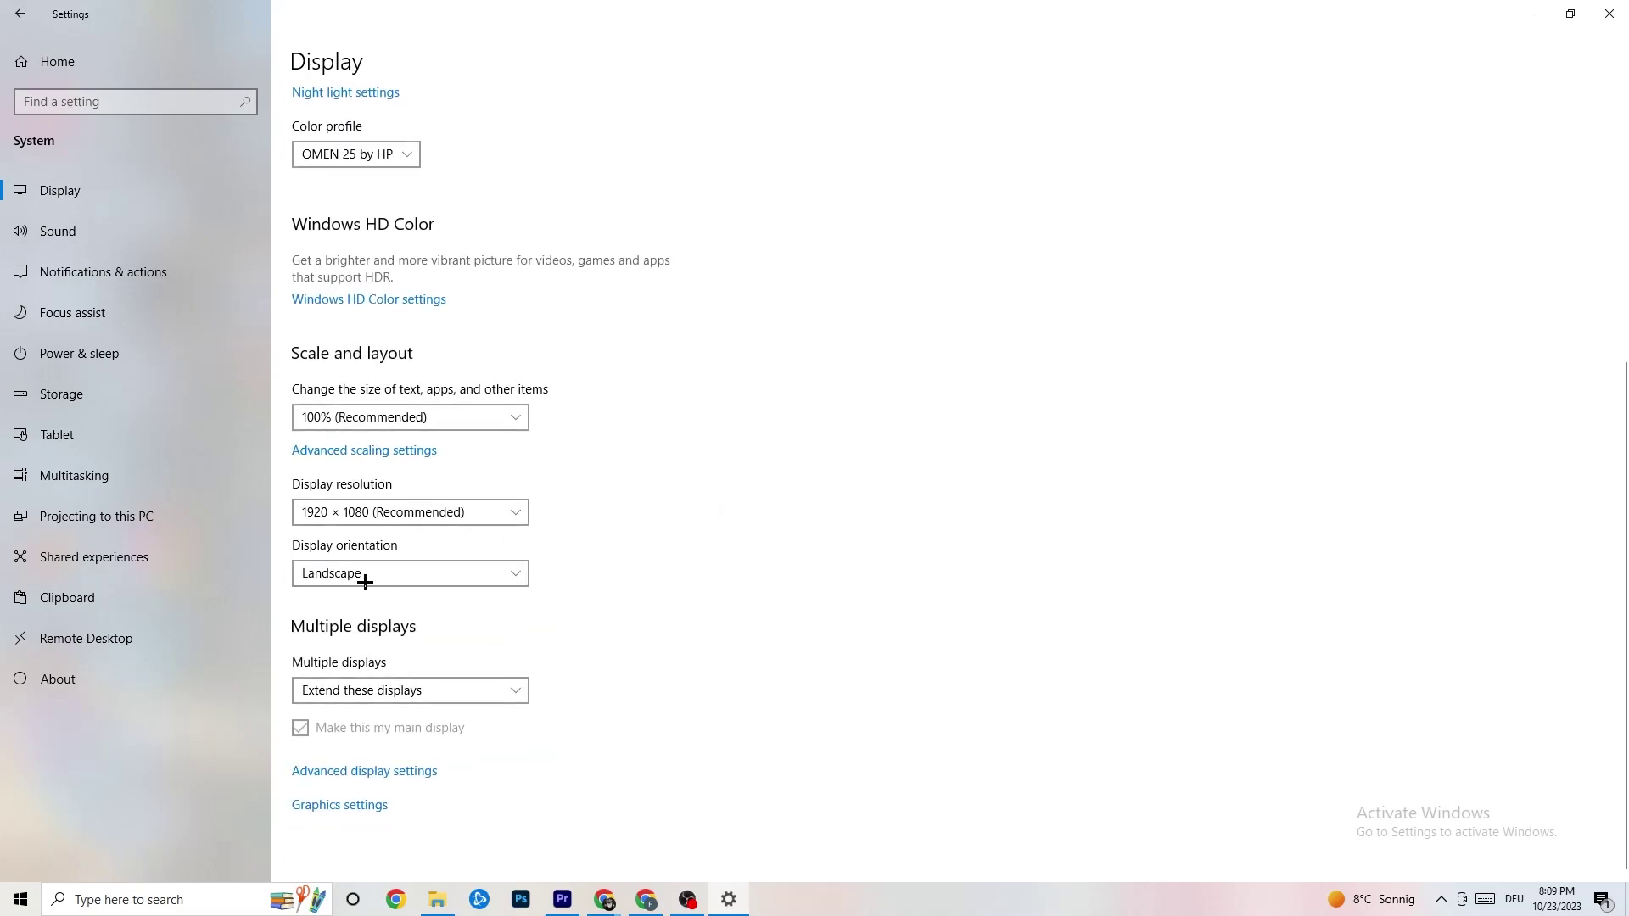
Look at the available power plans reached from the Power & sleep settings and close Power Options
left_click(161, 353)
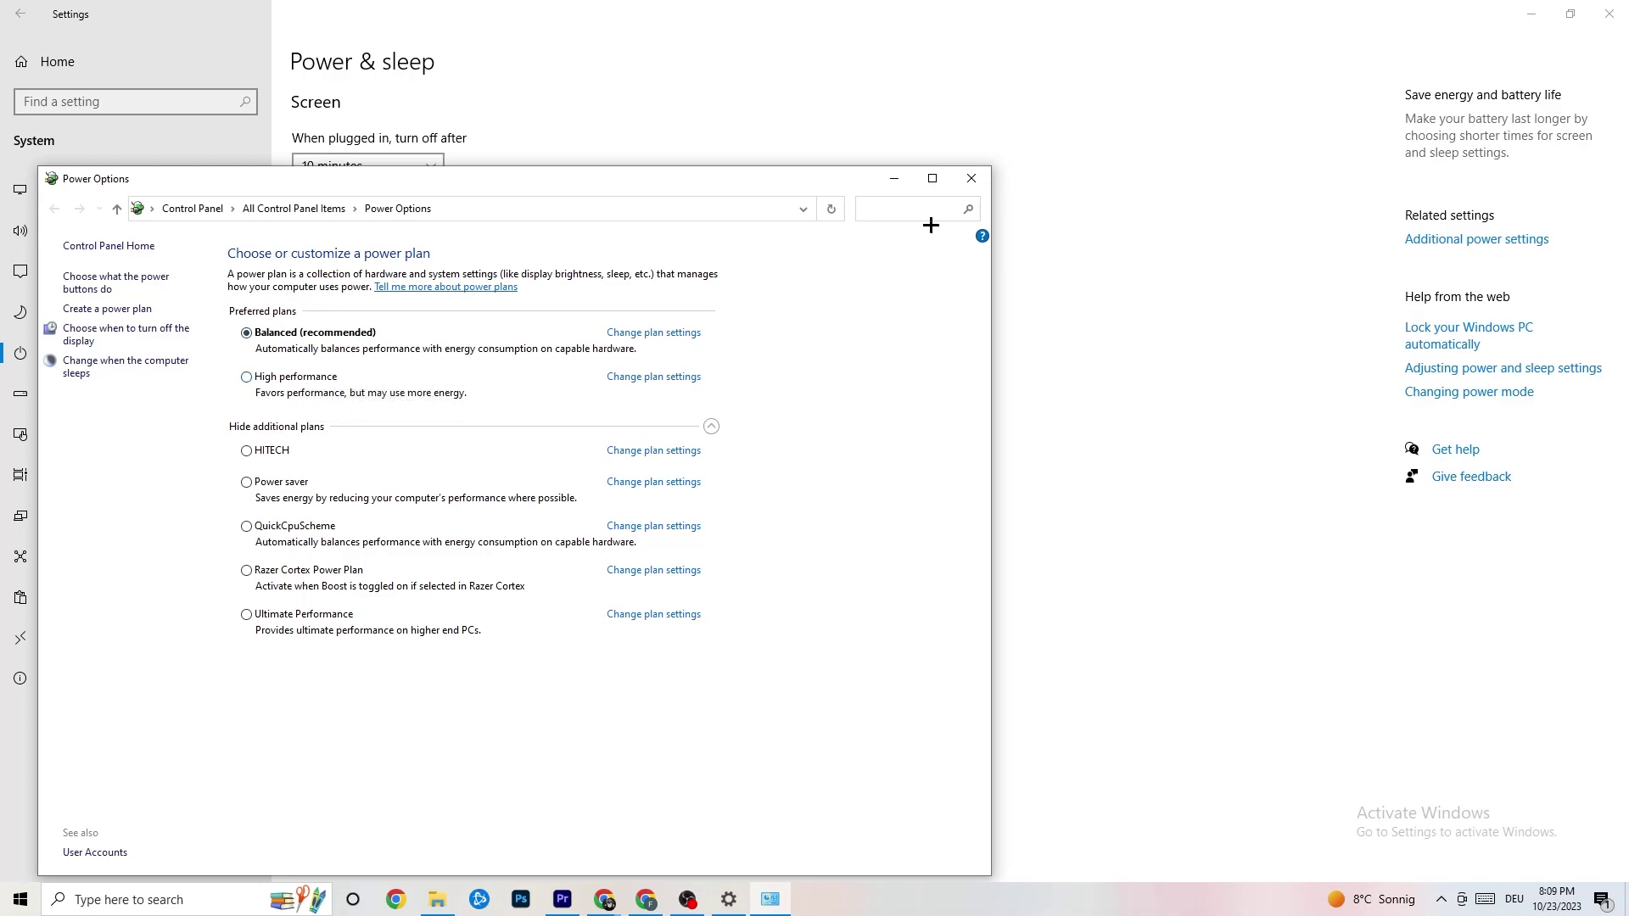
left_click(971, 180)
Open the Storage Sense configuration in the storage settings and check the options for how often it runs
left_click(105, 406)
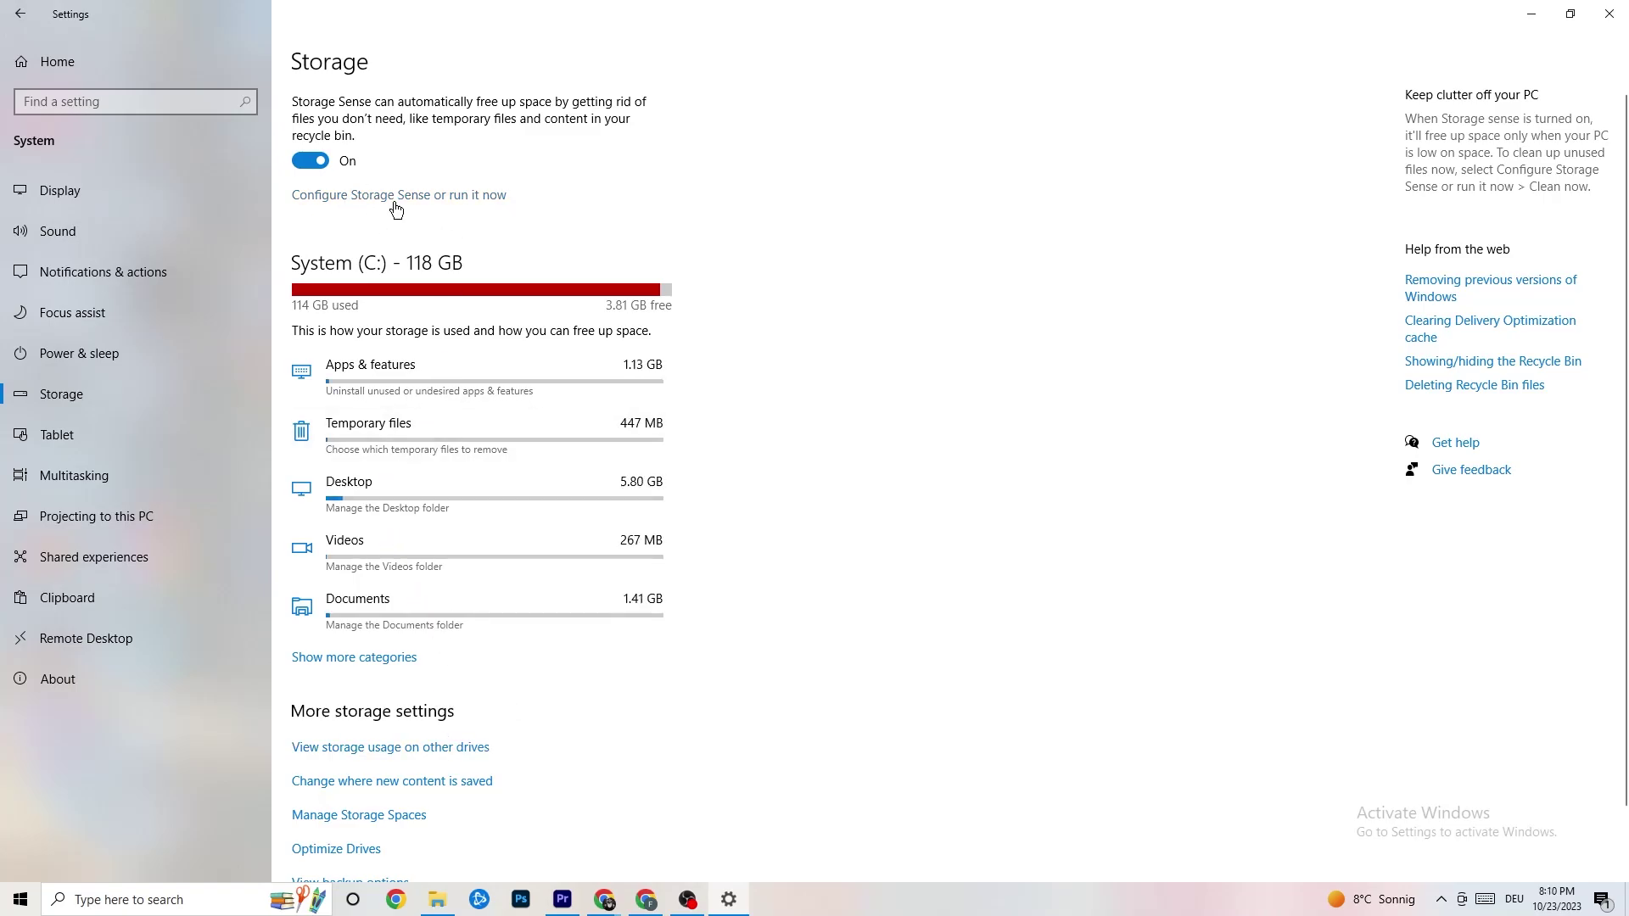
left_click(457, 197)
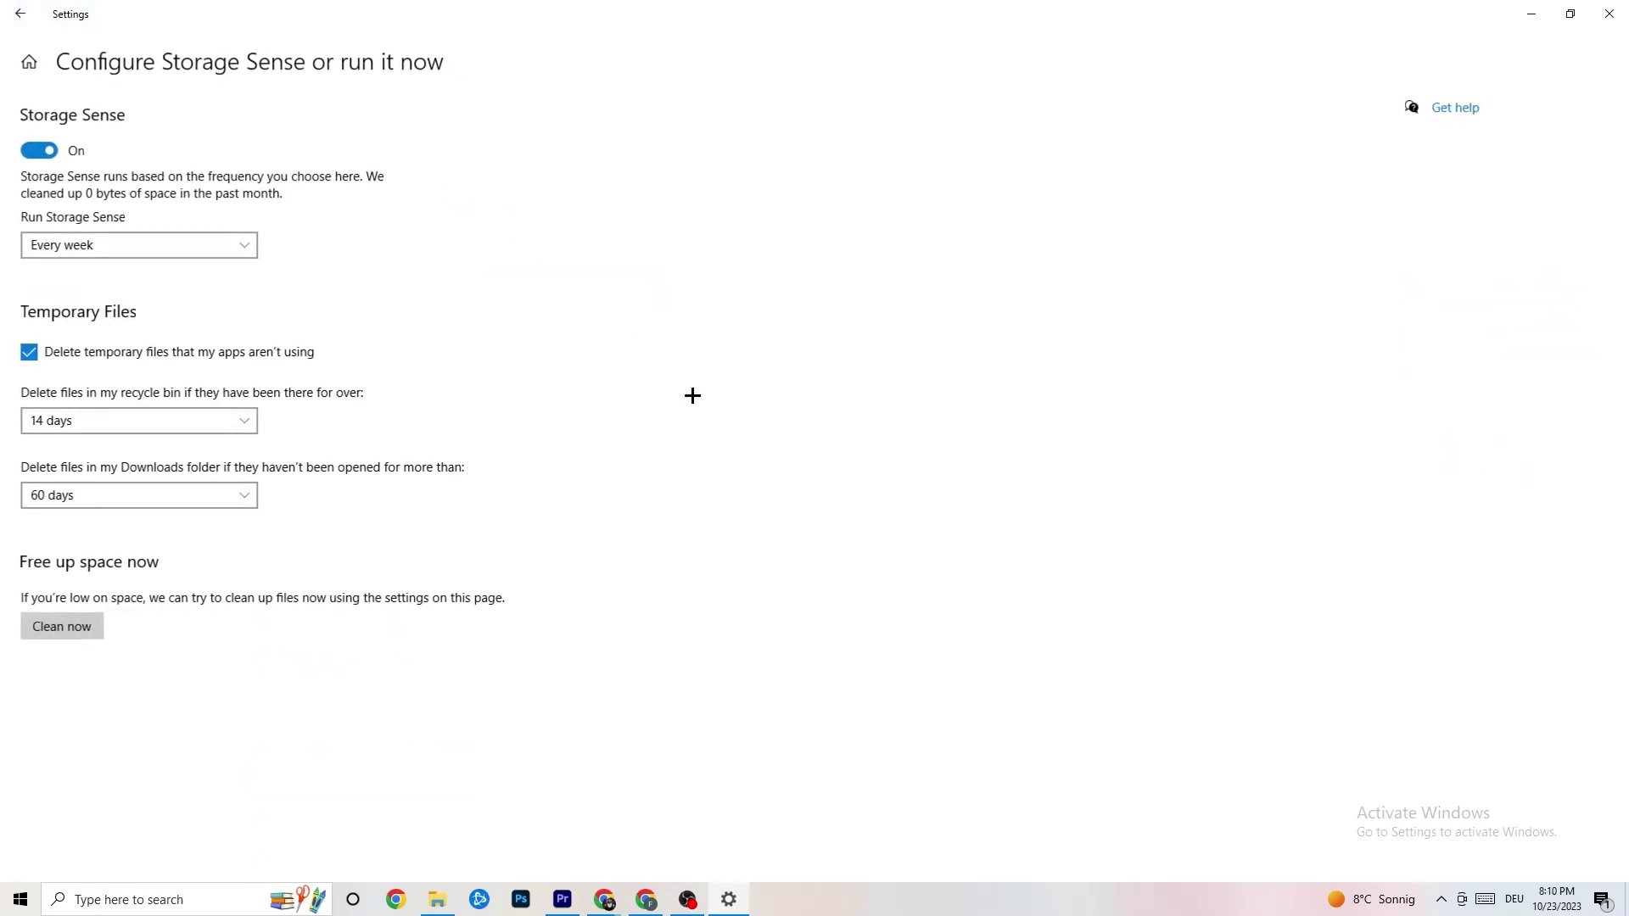
left_click(247, 244)
left_click(506, 243)
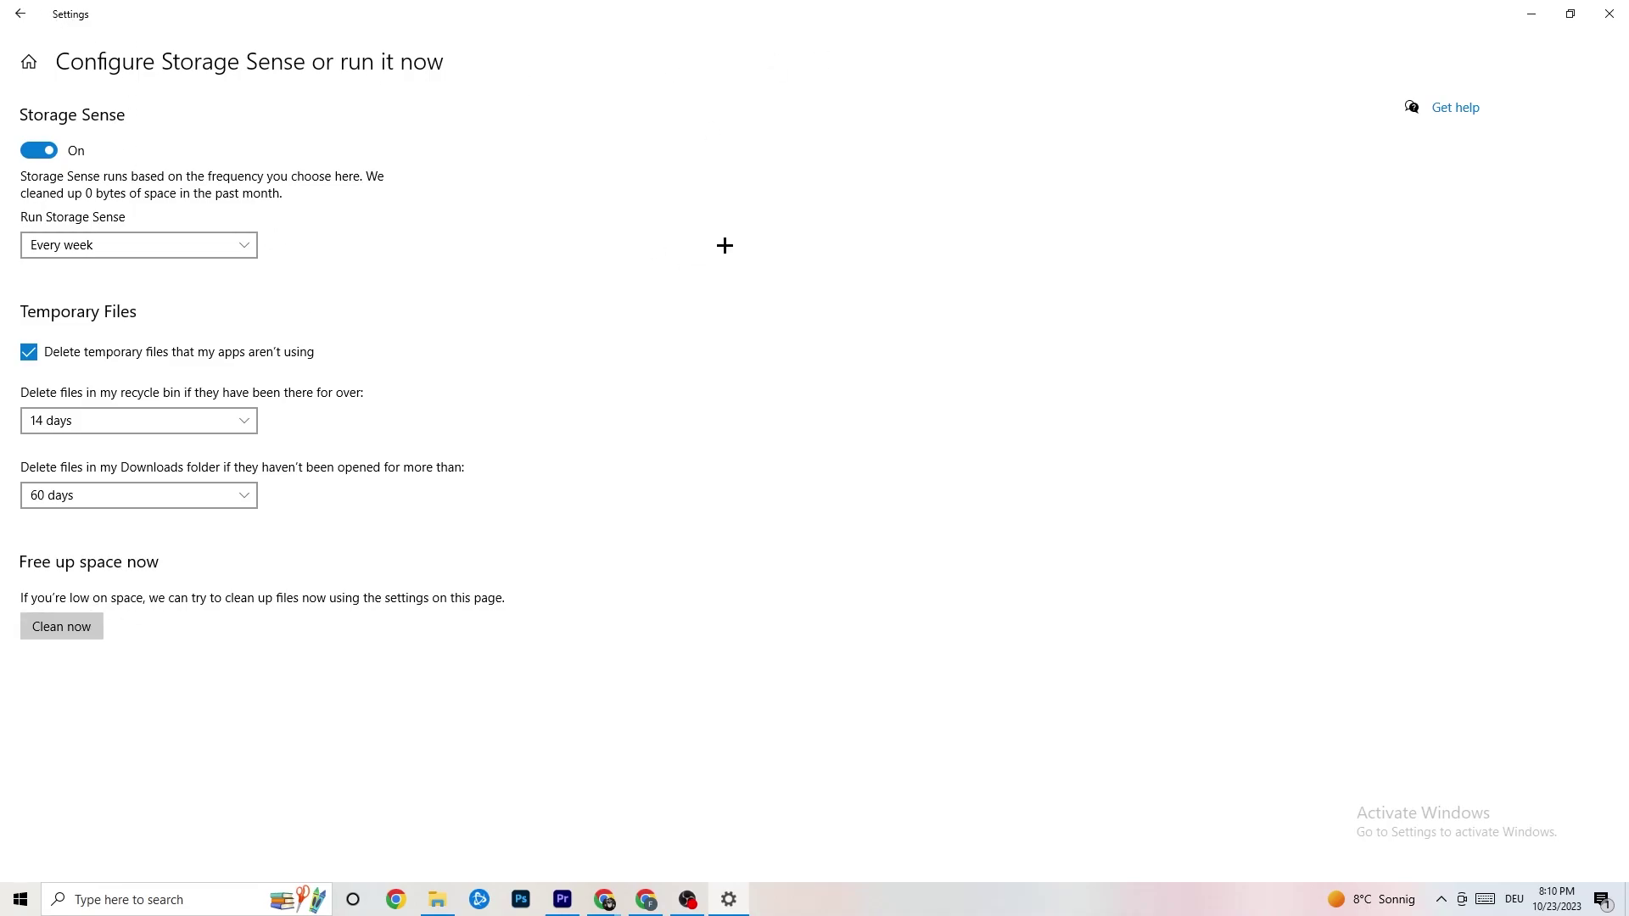
Leave the storage settings and review the Gaming settings: Xbox Game Bar, Captures with its background recording options, and Game Mode
left_click(27, 18)
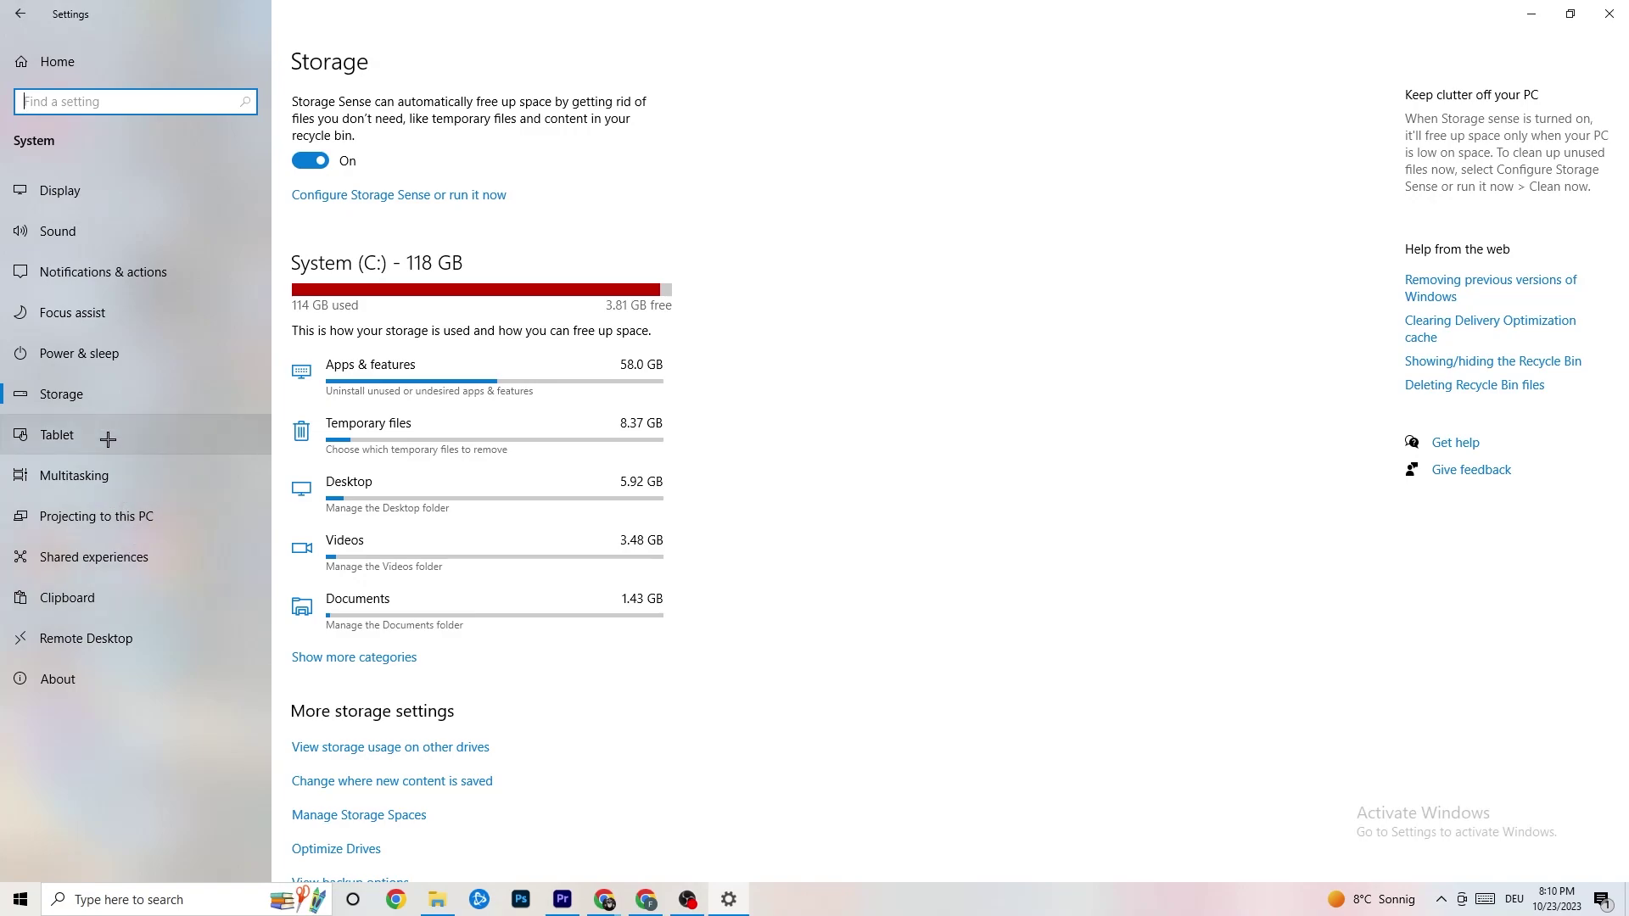
left_click(15, 14)
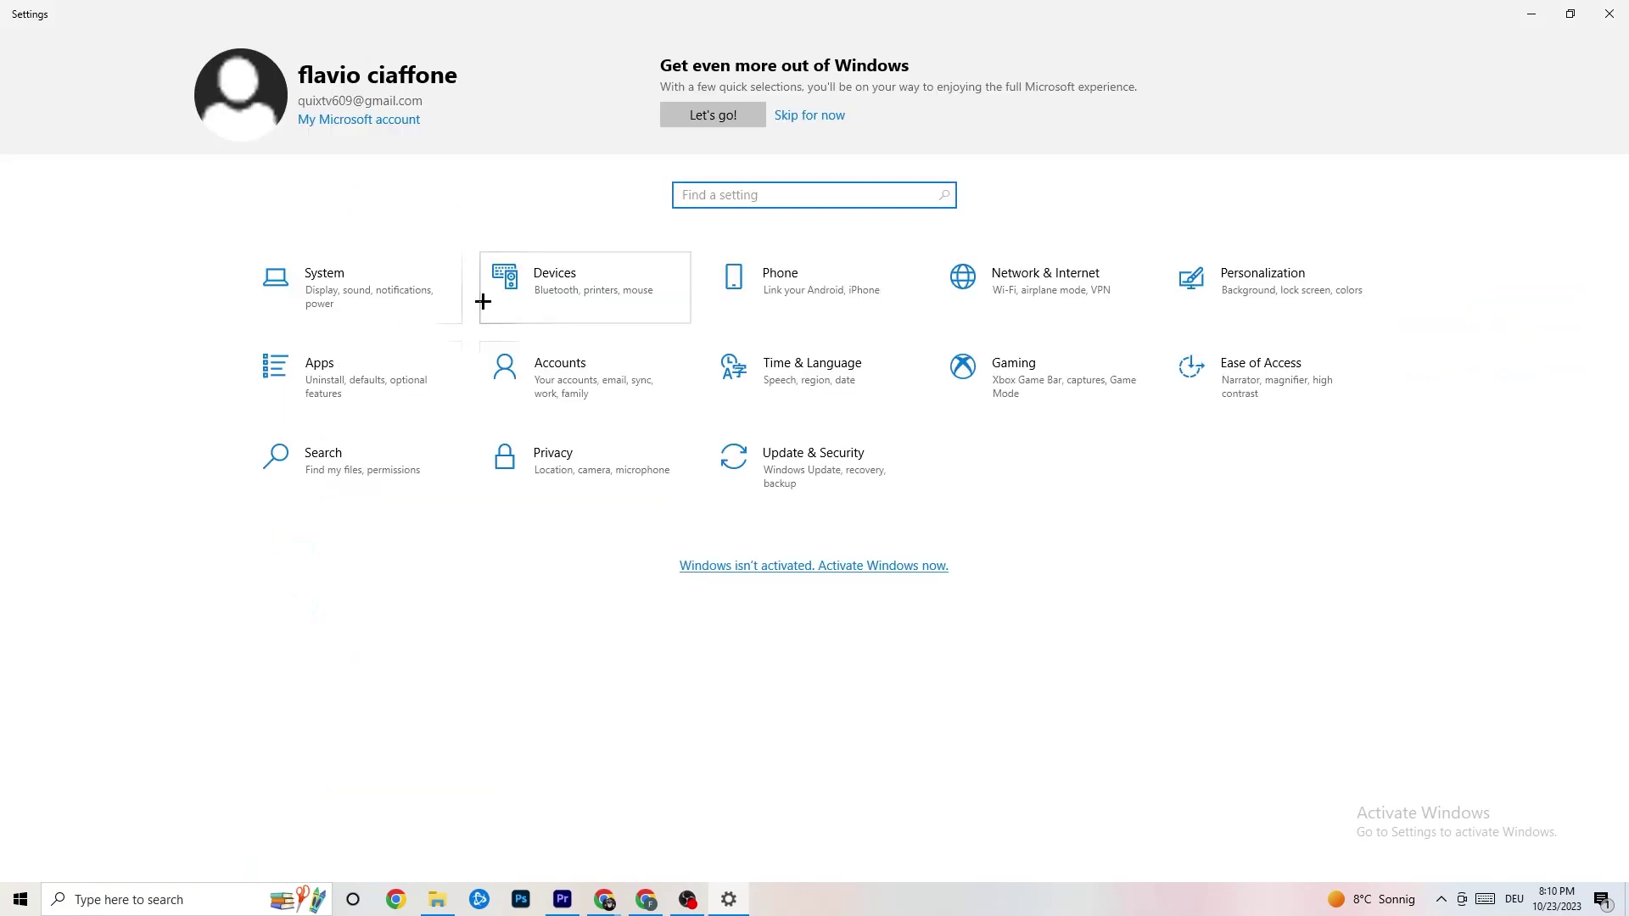
left_click(1043, 403)
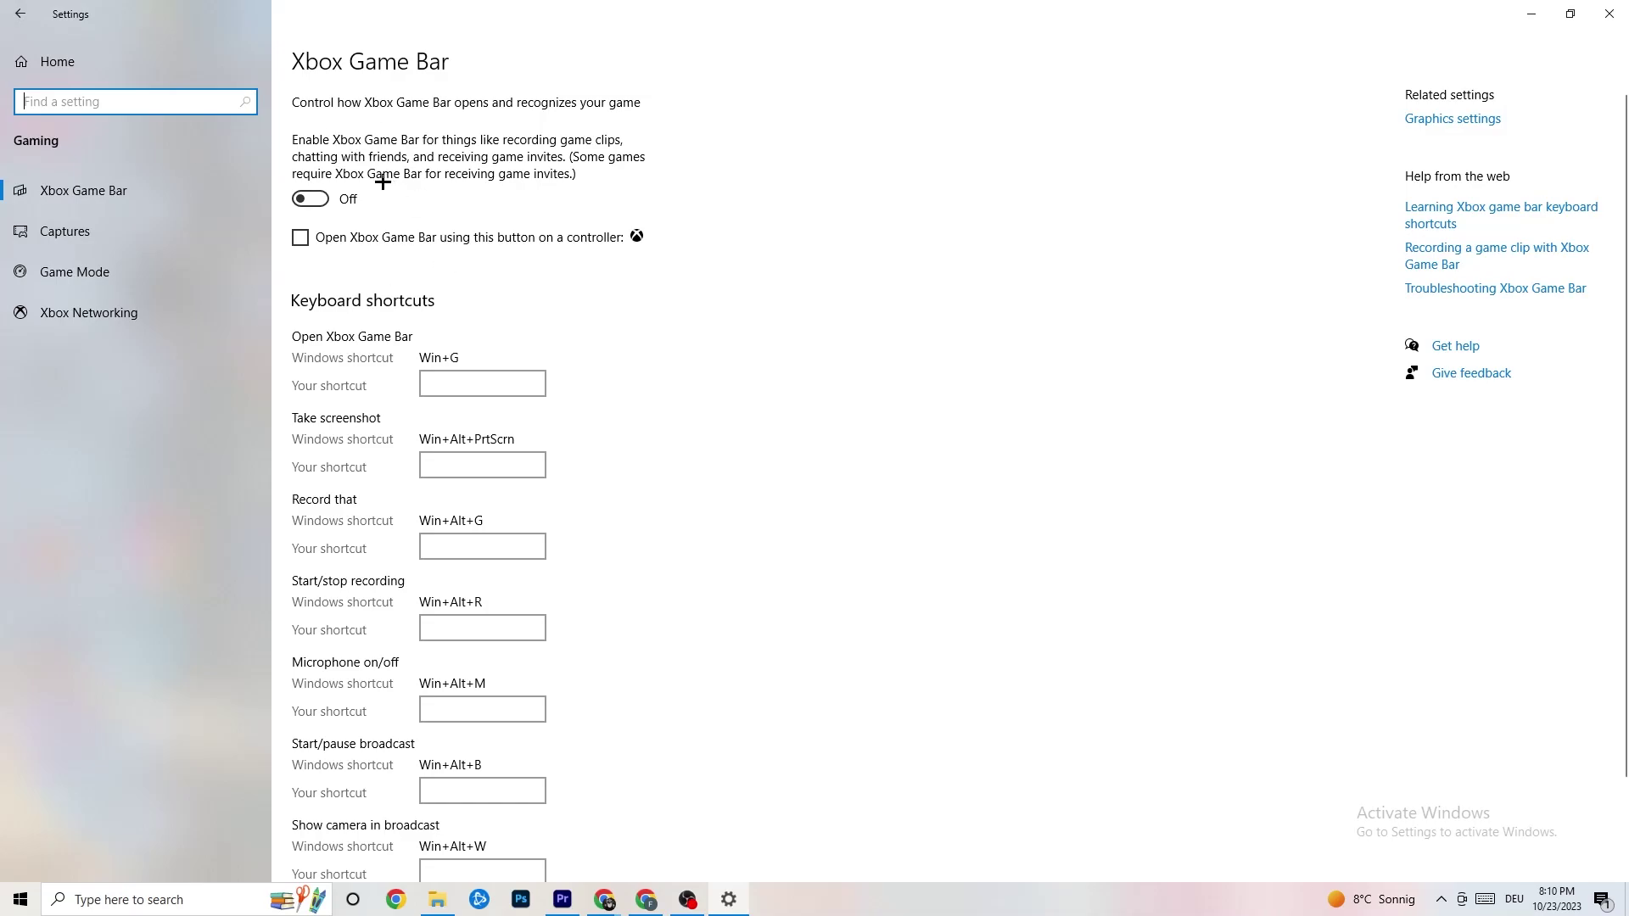
left_click(157, 230)
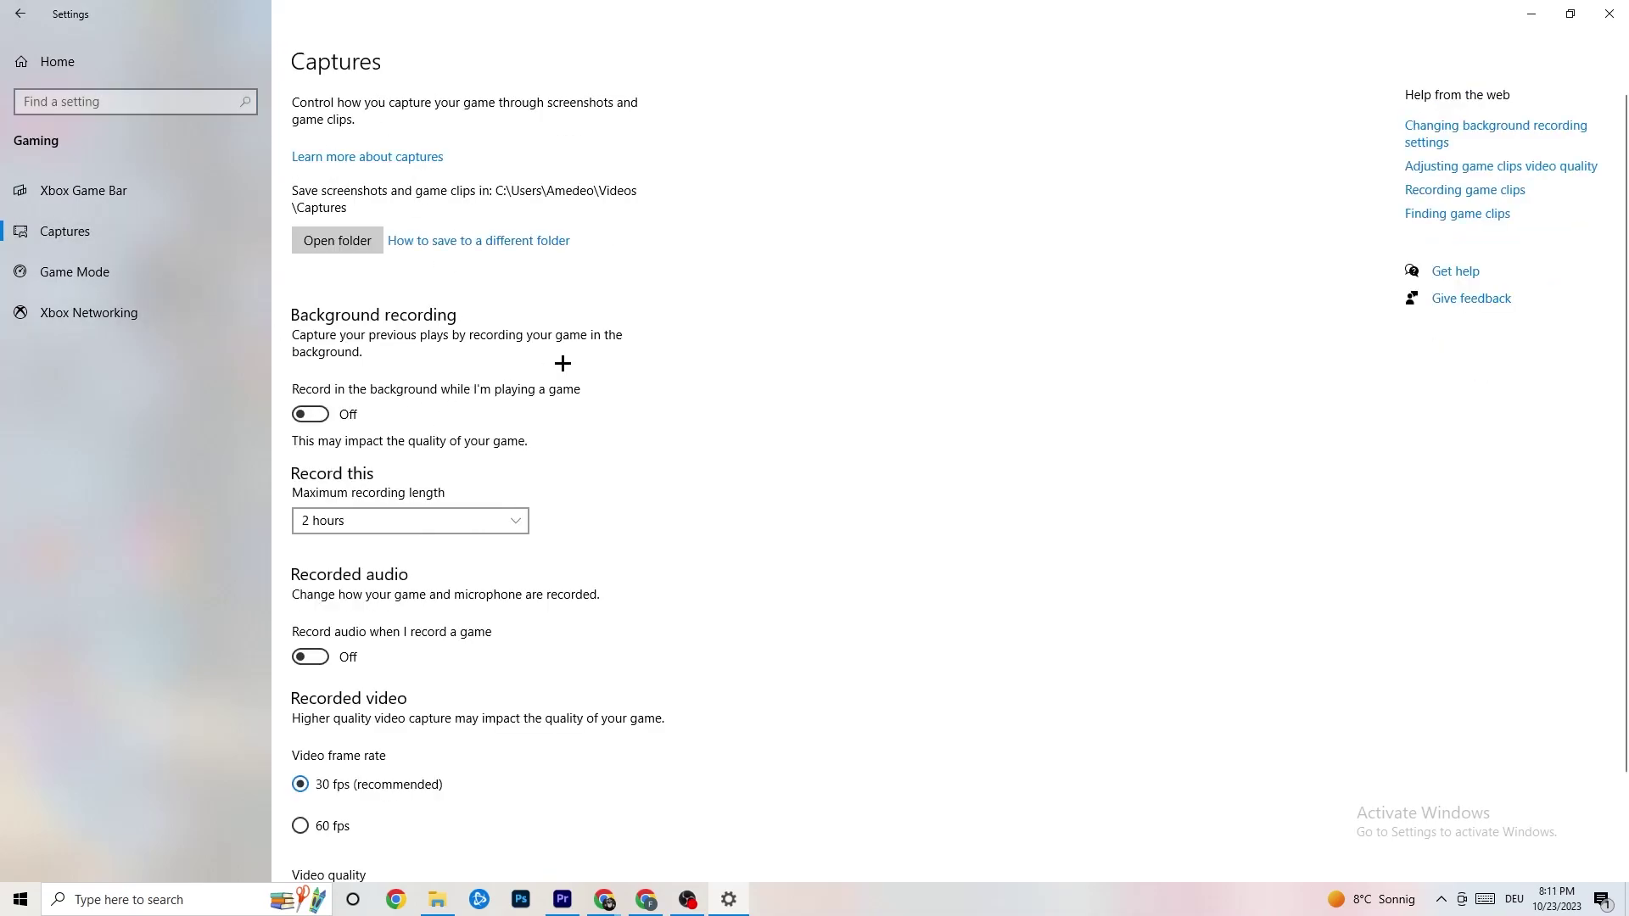
scroll(565, 357, "down", 2)
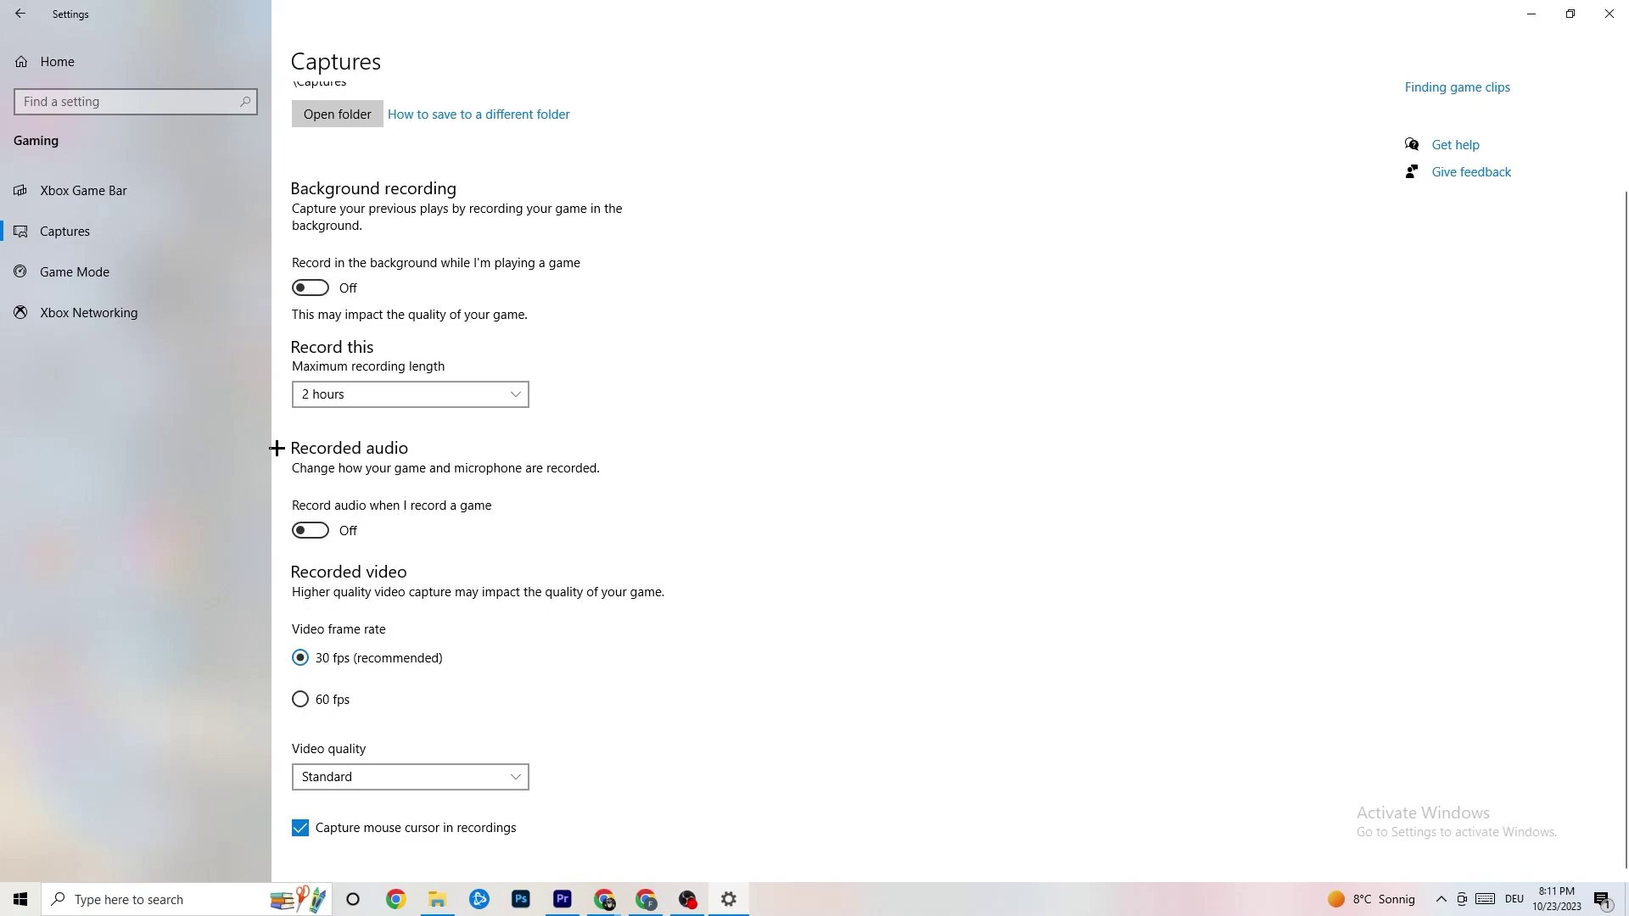
left_click(107, 268)
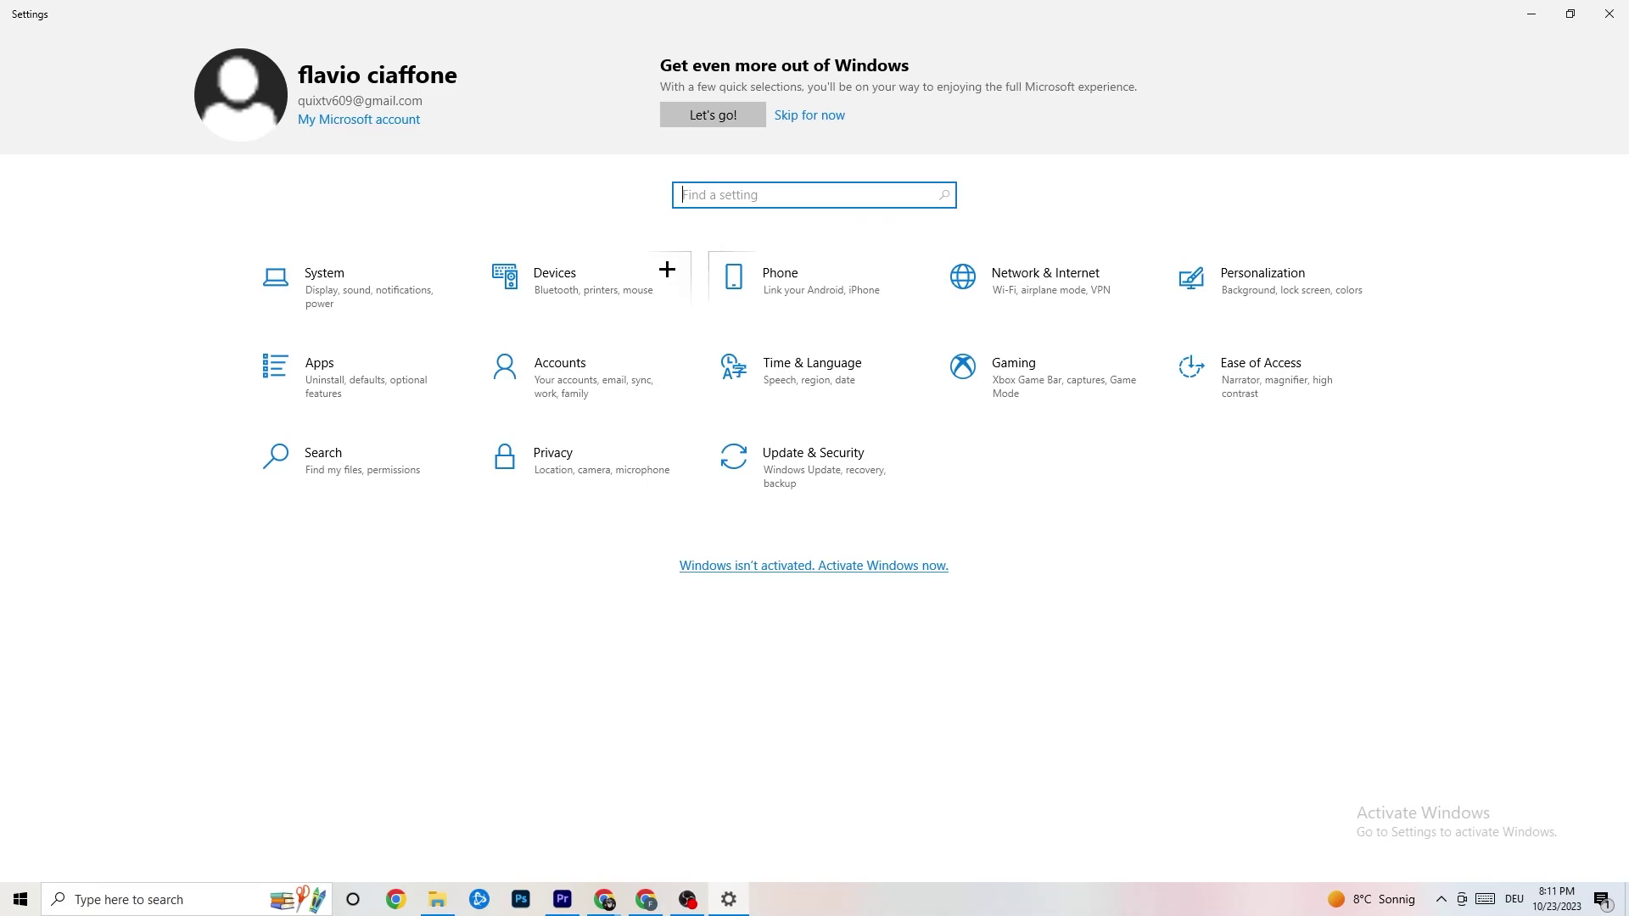
Check the Windows Update and Troubleshoot pages in the Update & Security settings, and close Settings
left_click(827, 460)
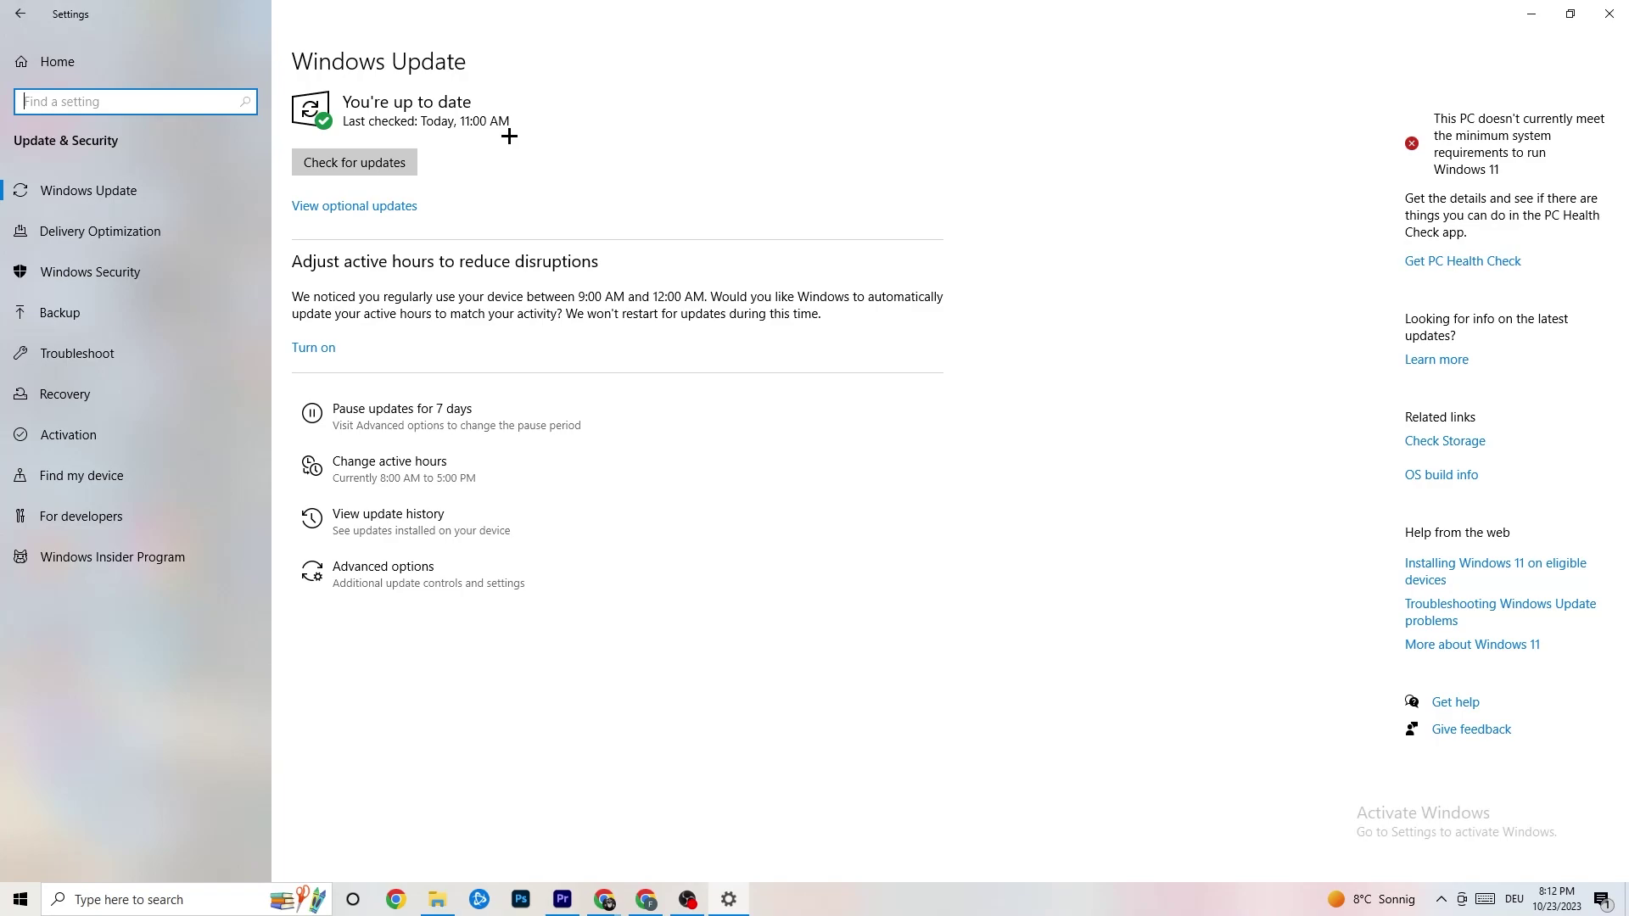
left_click(126, 187)
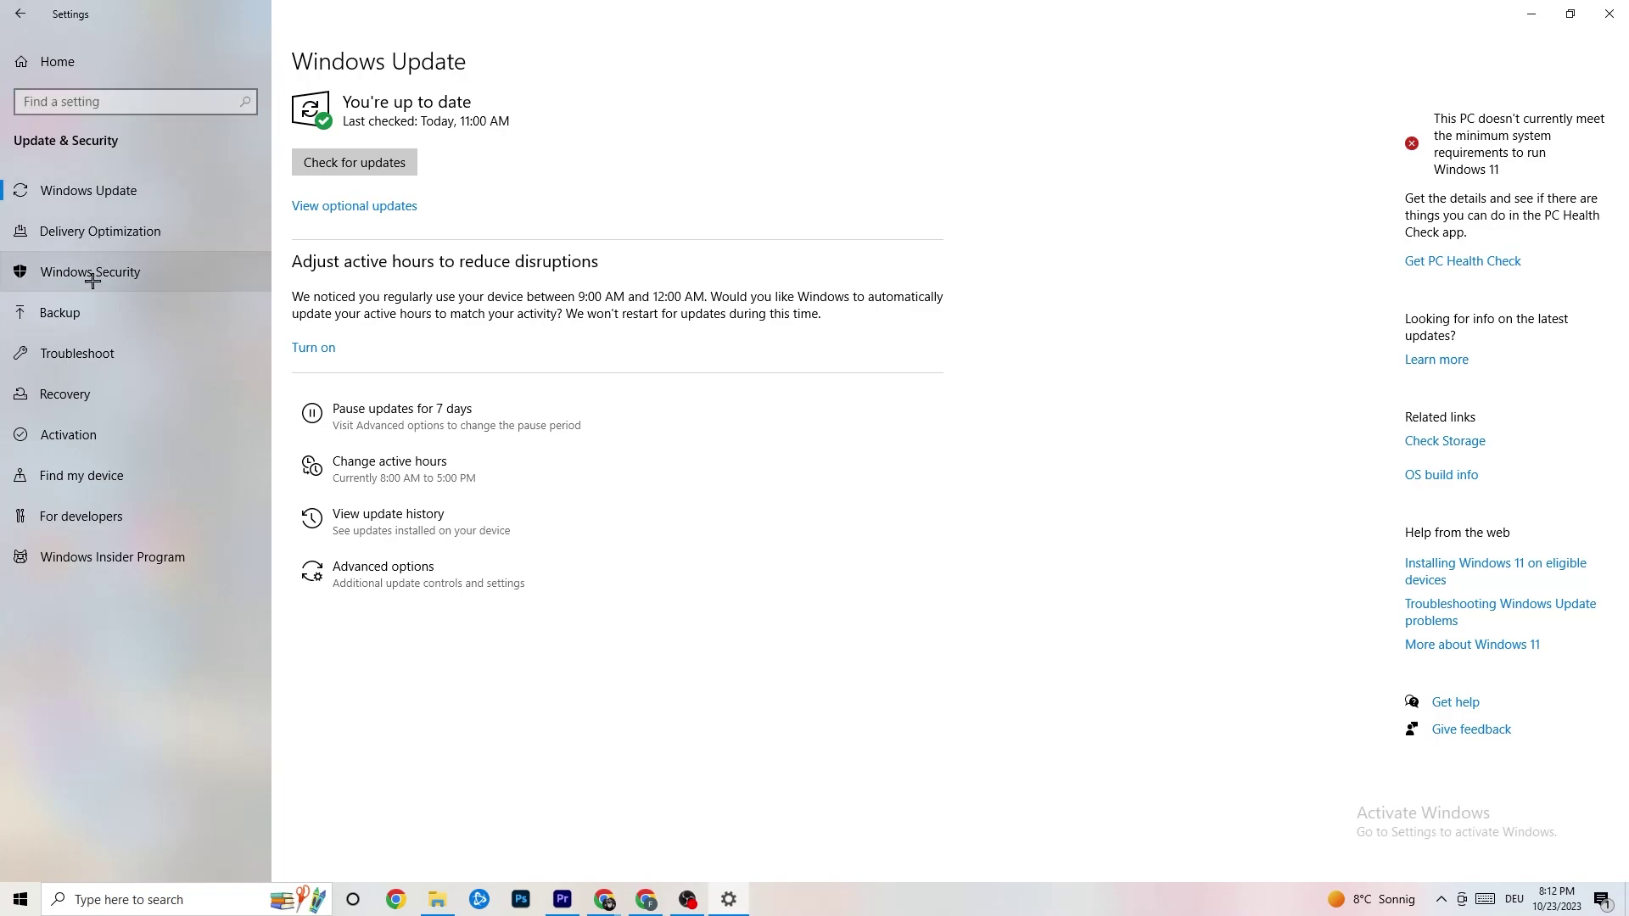
left_click(90, 344)
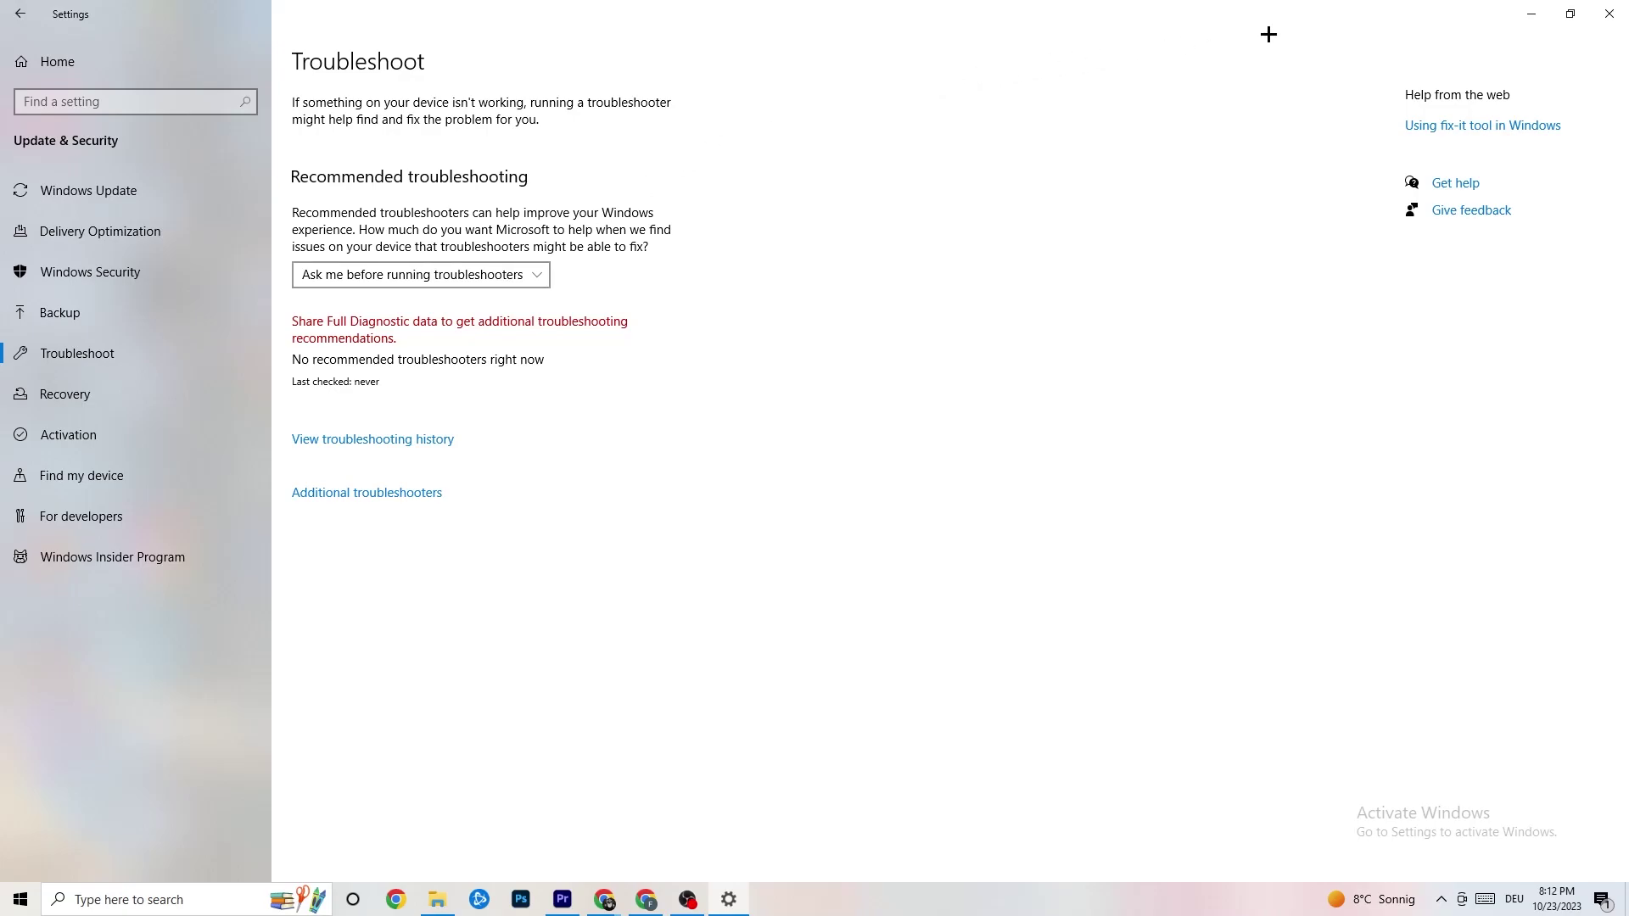
left_click(1612, 11)
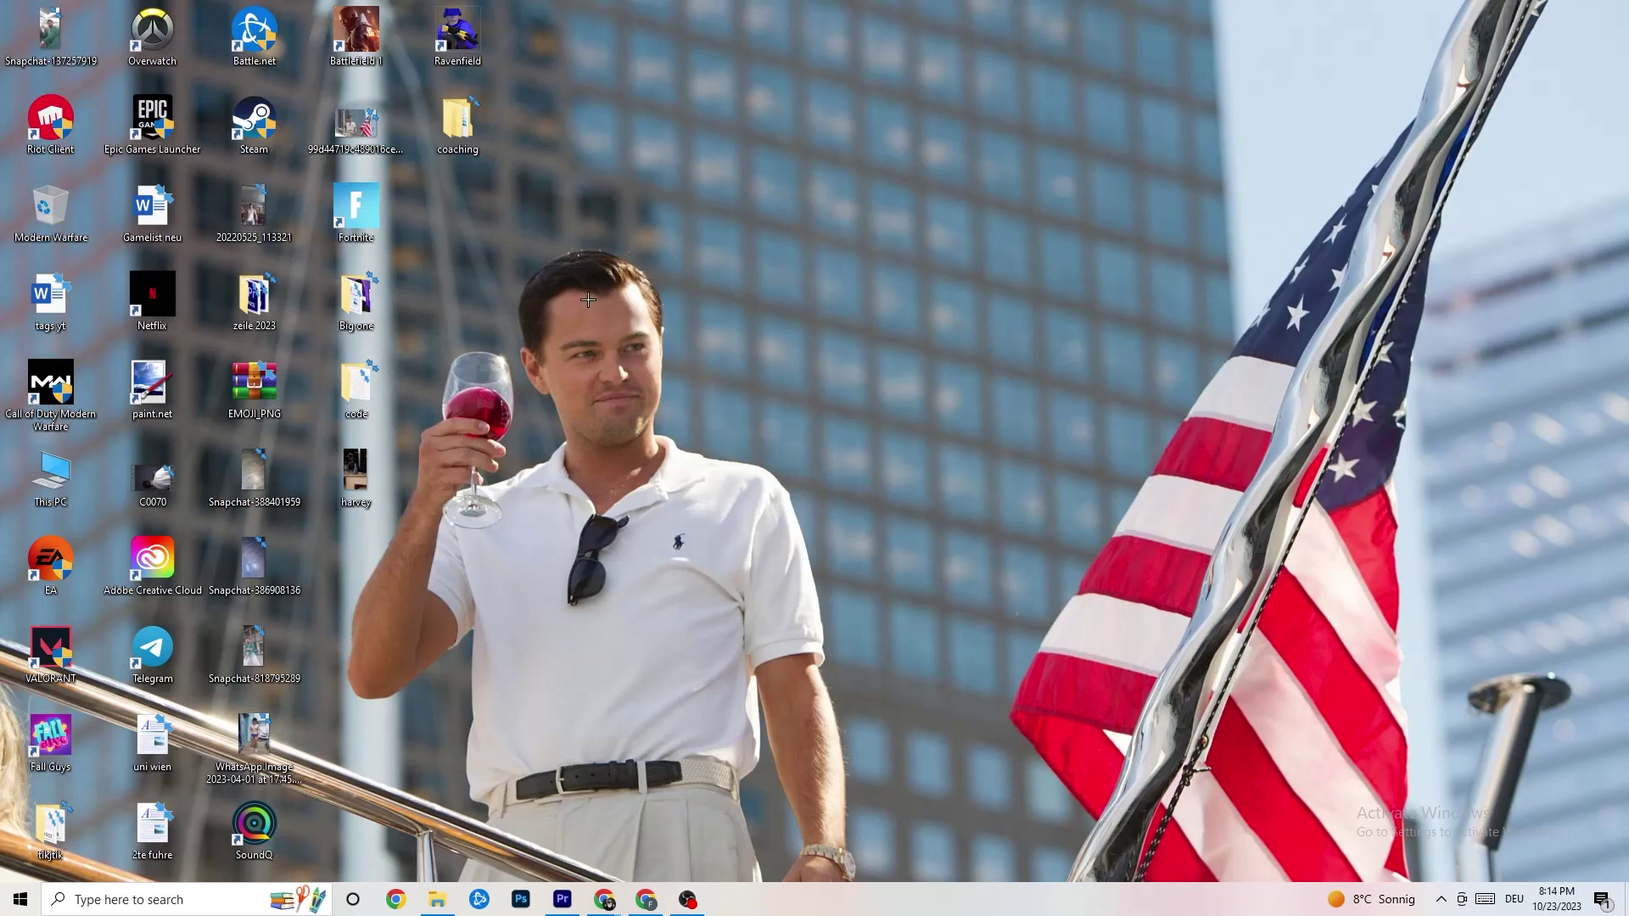
Open NVIDIA Control Panel from the desktop and examine the image preference options under Adjust Image Settings with Preview
right_click(728, 218)
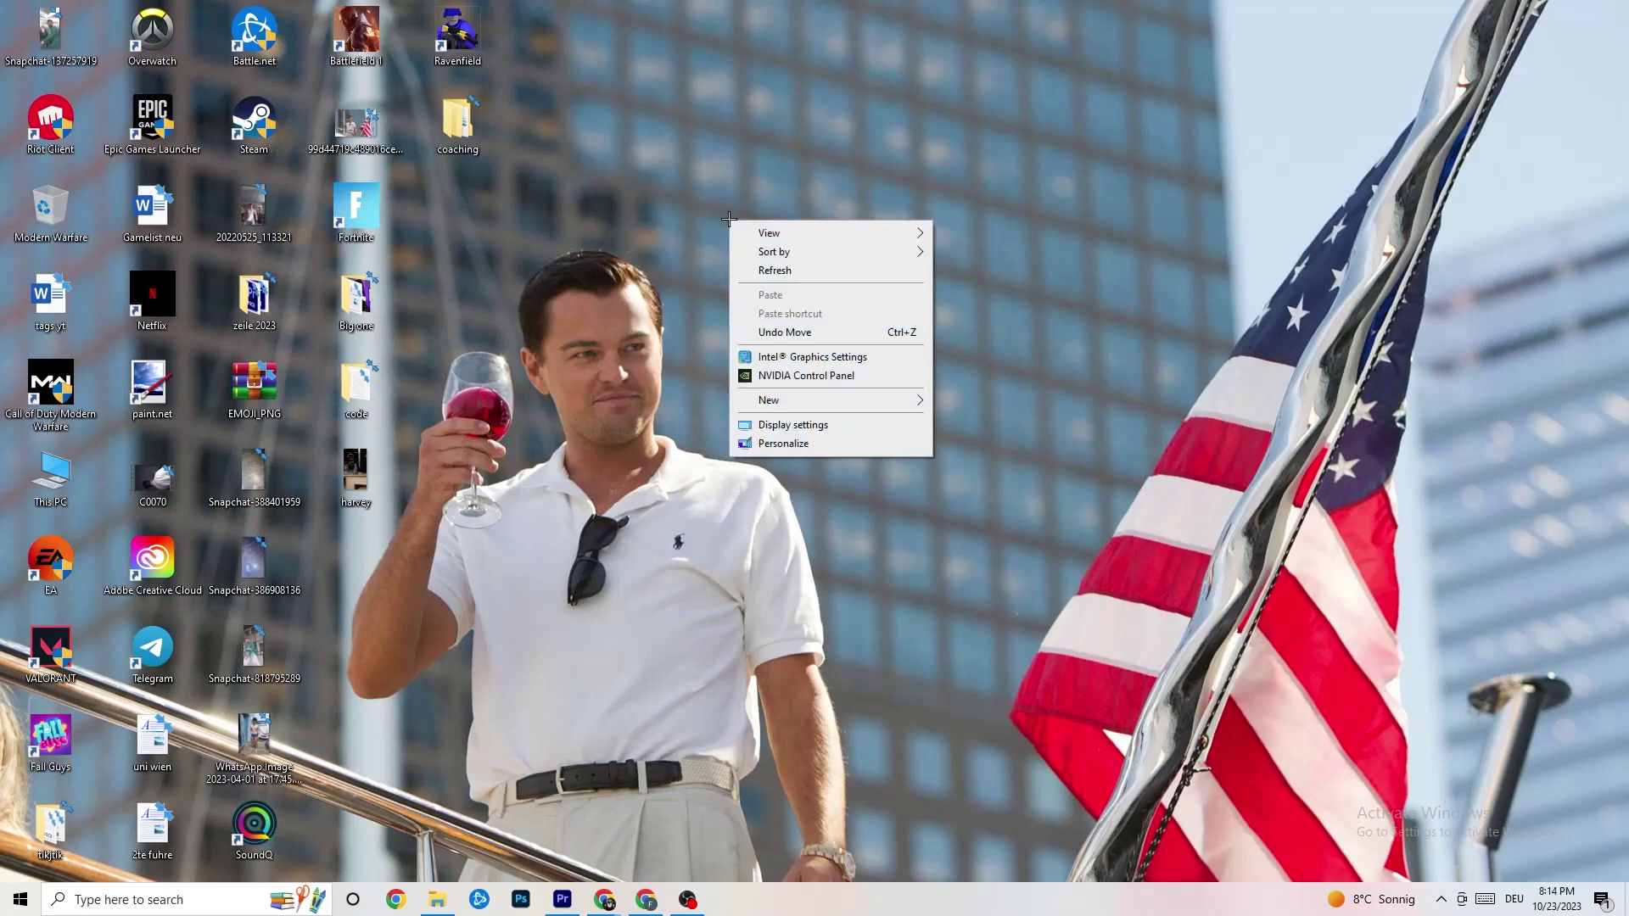
left_click(788, 376)
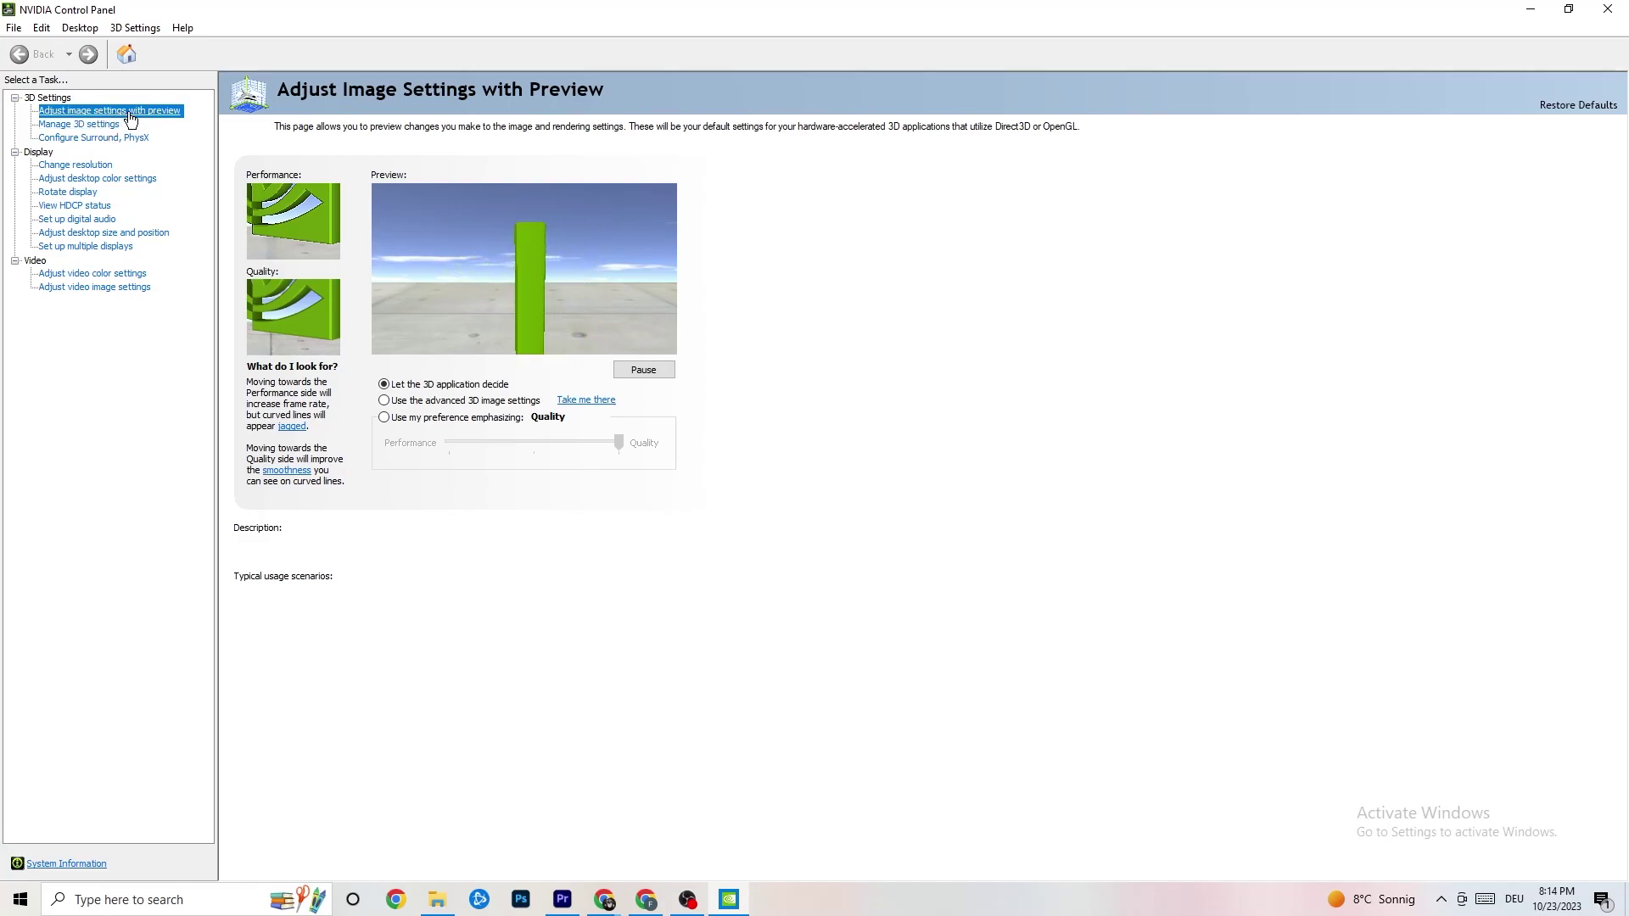
mouse_move(446, 390)
mouse_move(520, 429)
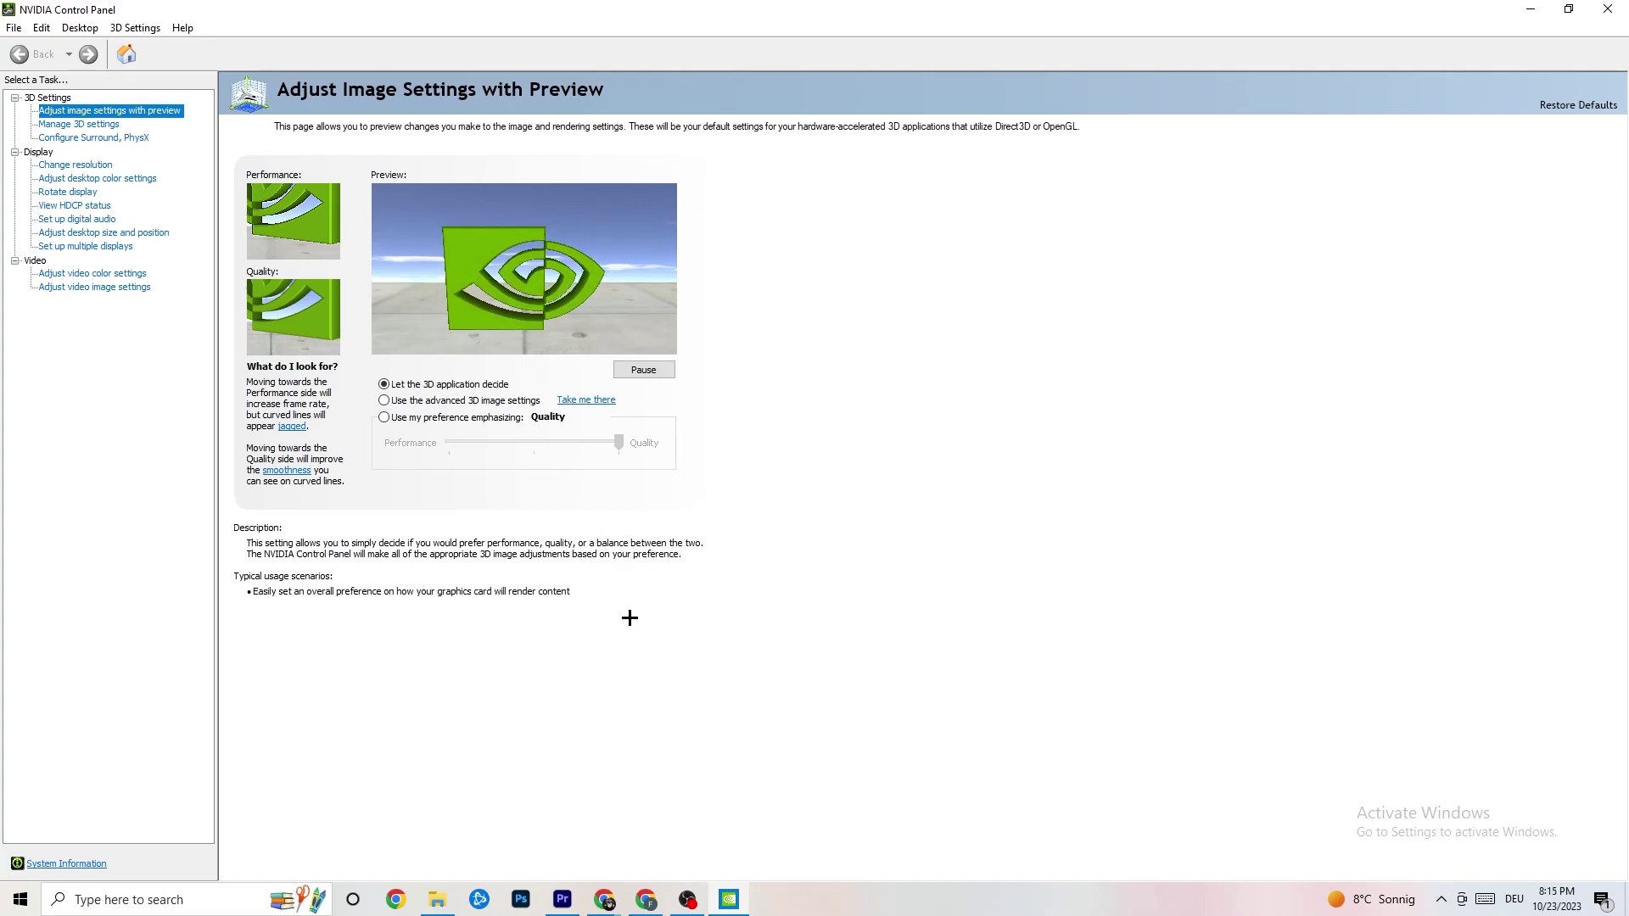
Examine the resolution and refresh rate options on the Change Resolution page, and close NVIDIA Control Panel
left_click(71, 166)
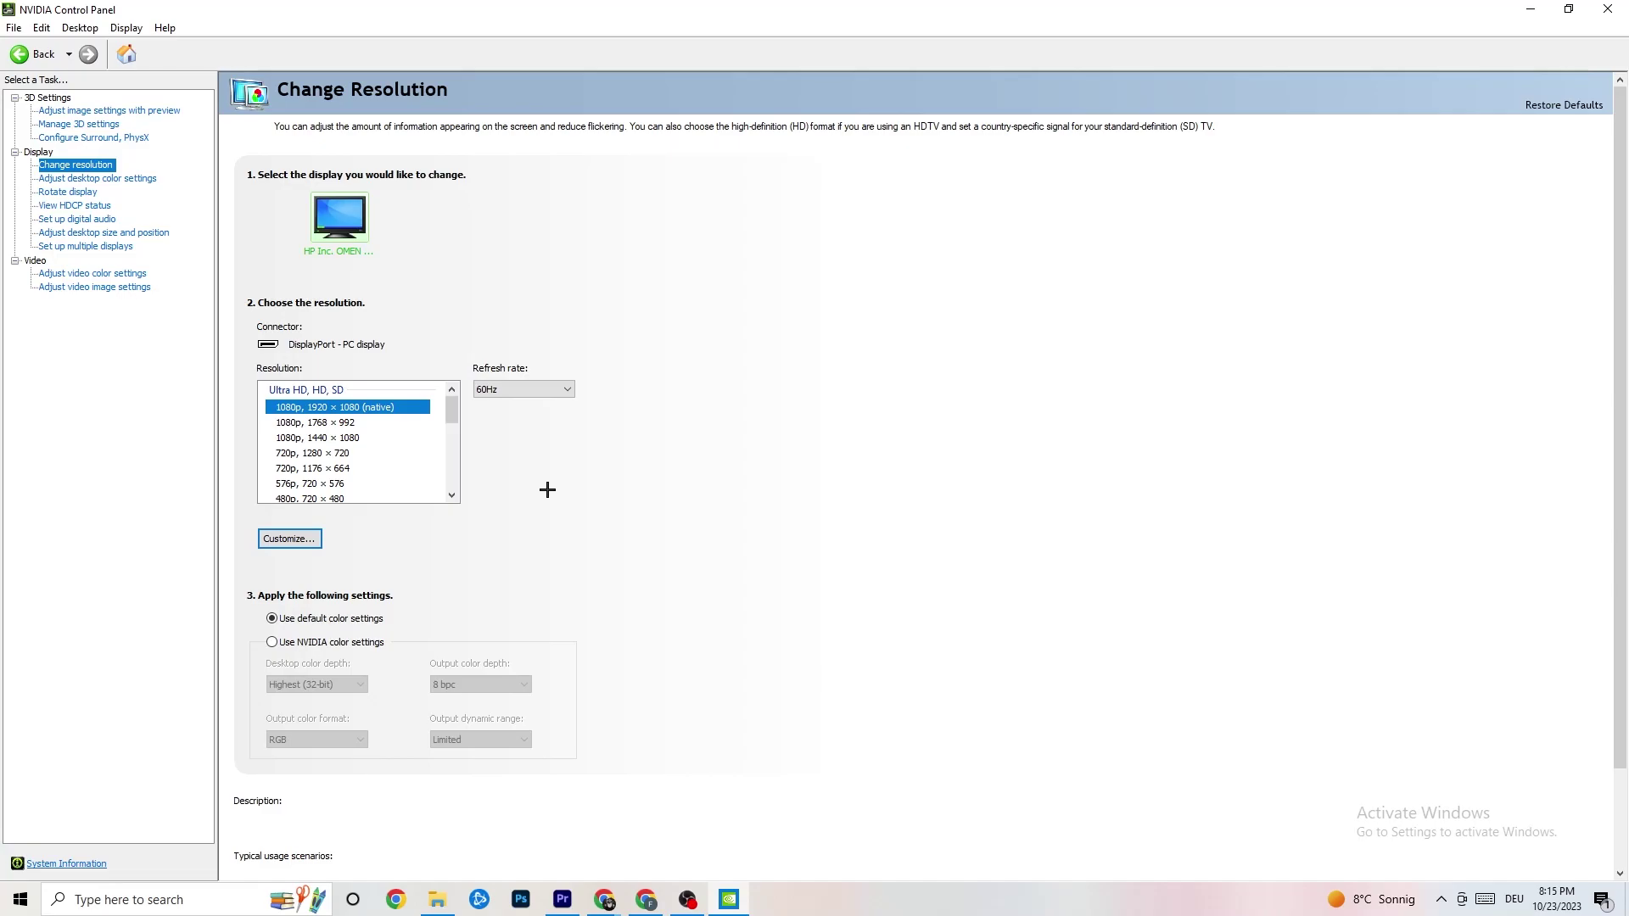
mouse_move(397, 415)
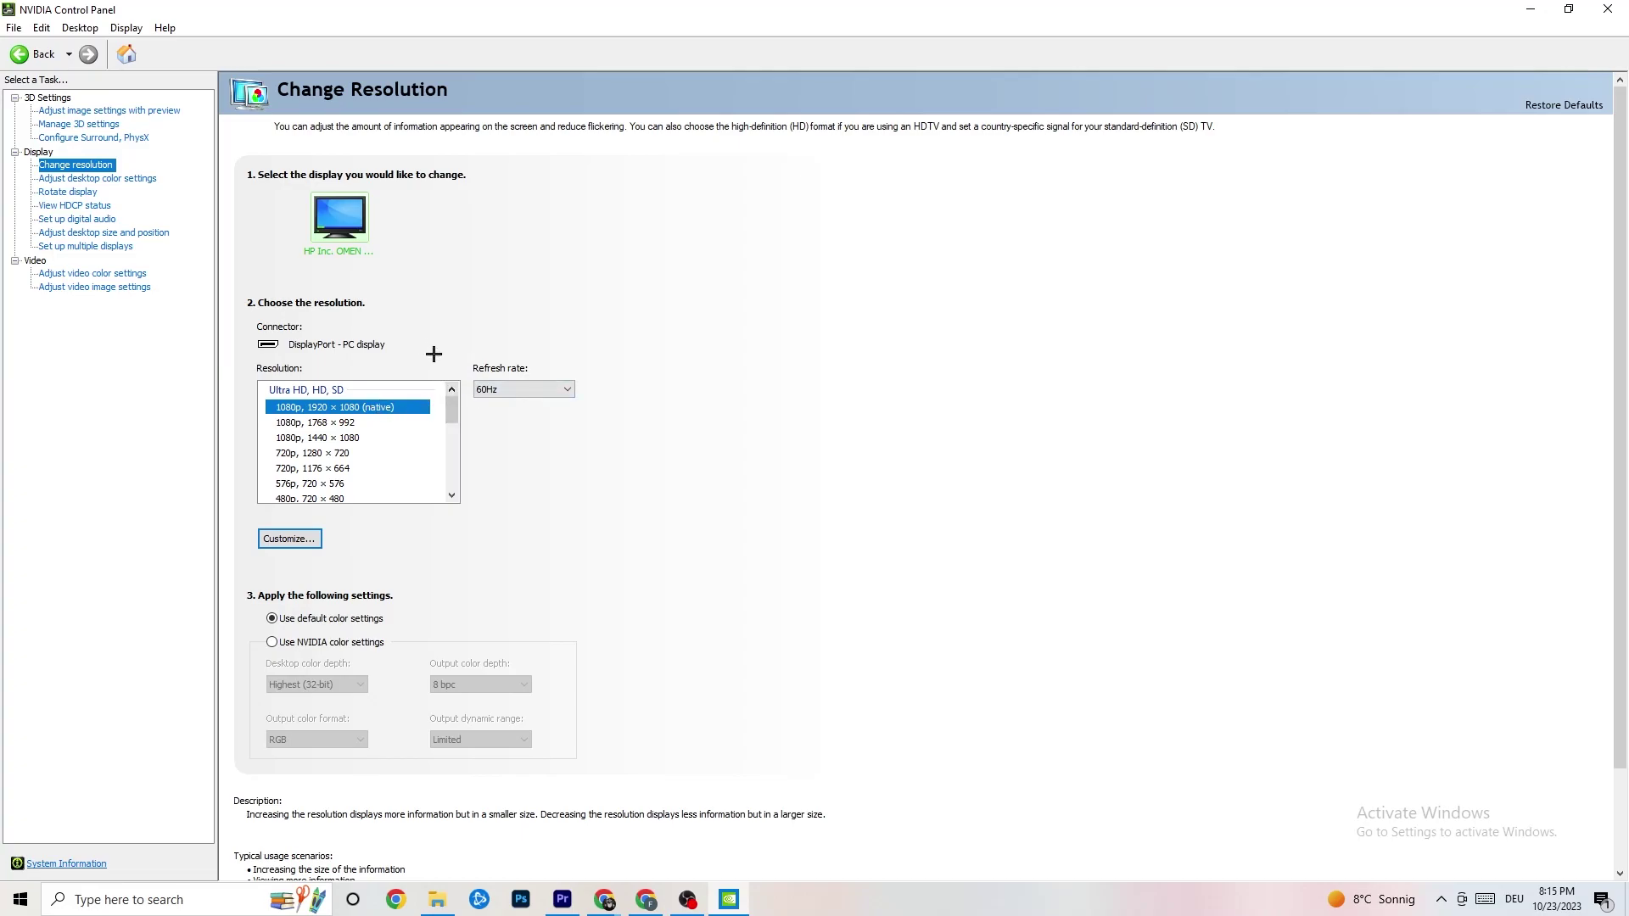
scroll(452, 411, "down", 1)
scroll(451, 411, "up", 1)
key("alt+F4")
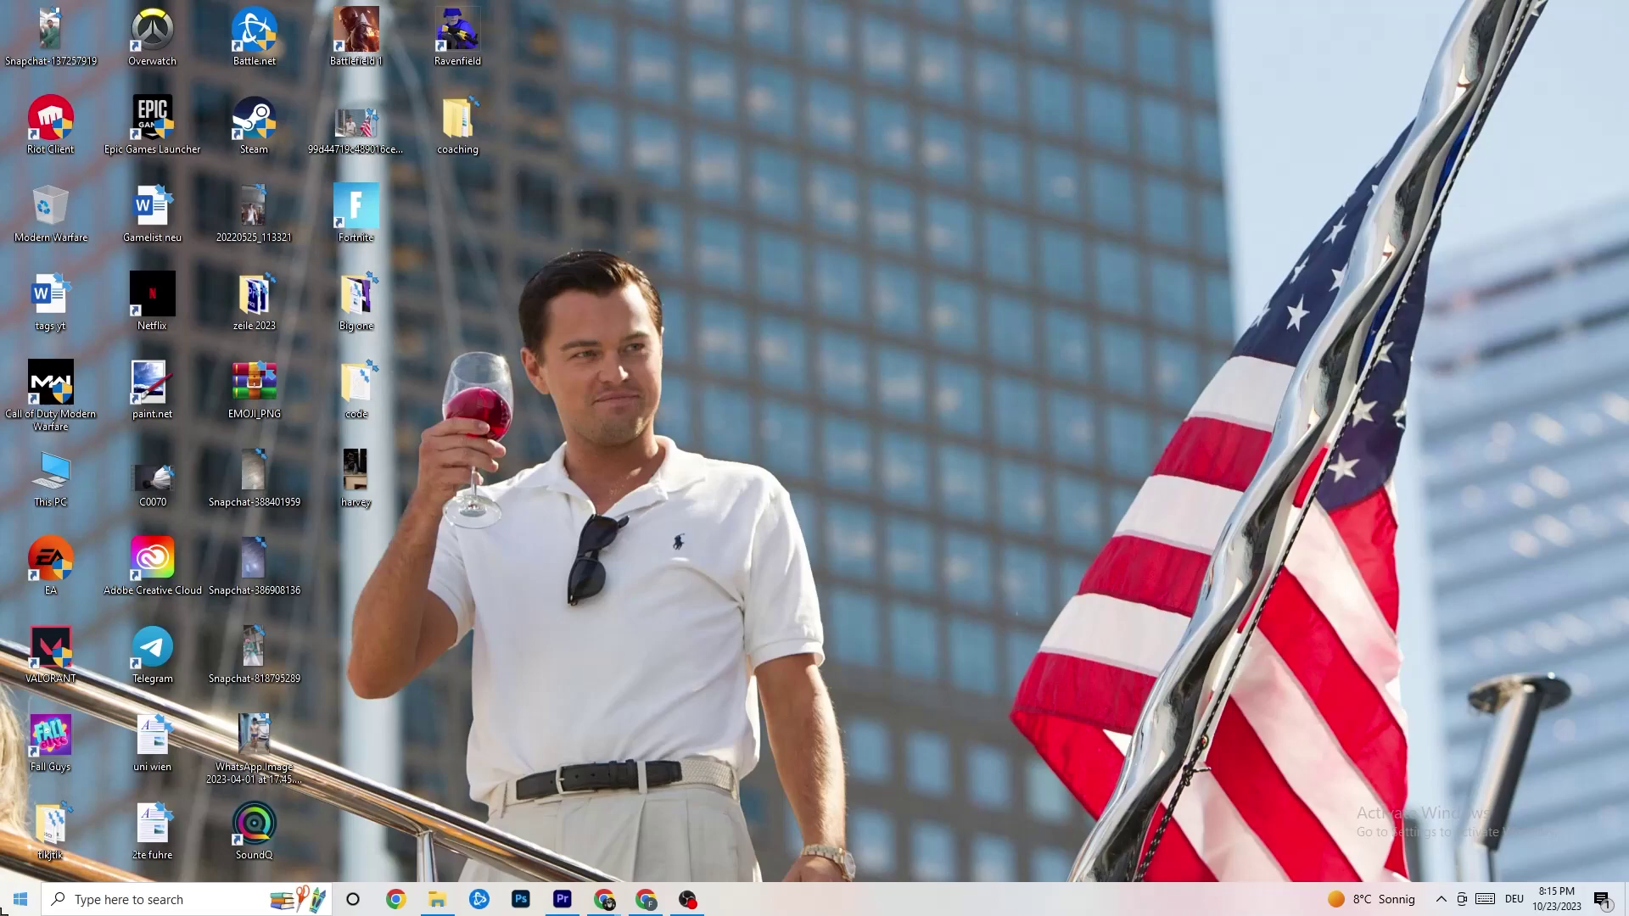
Show the Windows power options for restarting the PC, and return to the desktop without choosing any
left_click(21, 898)
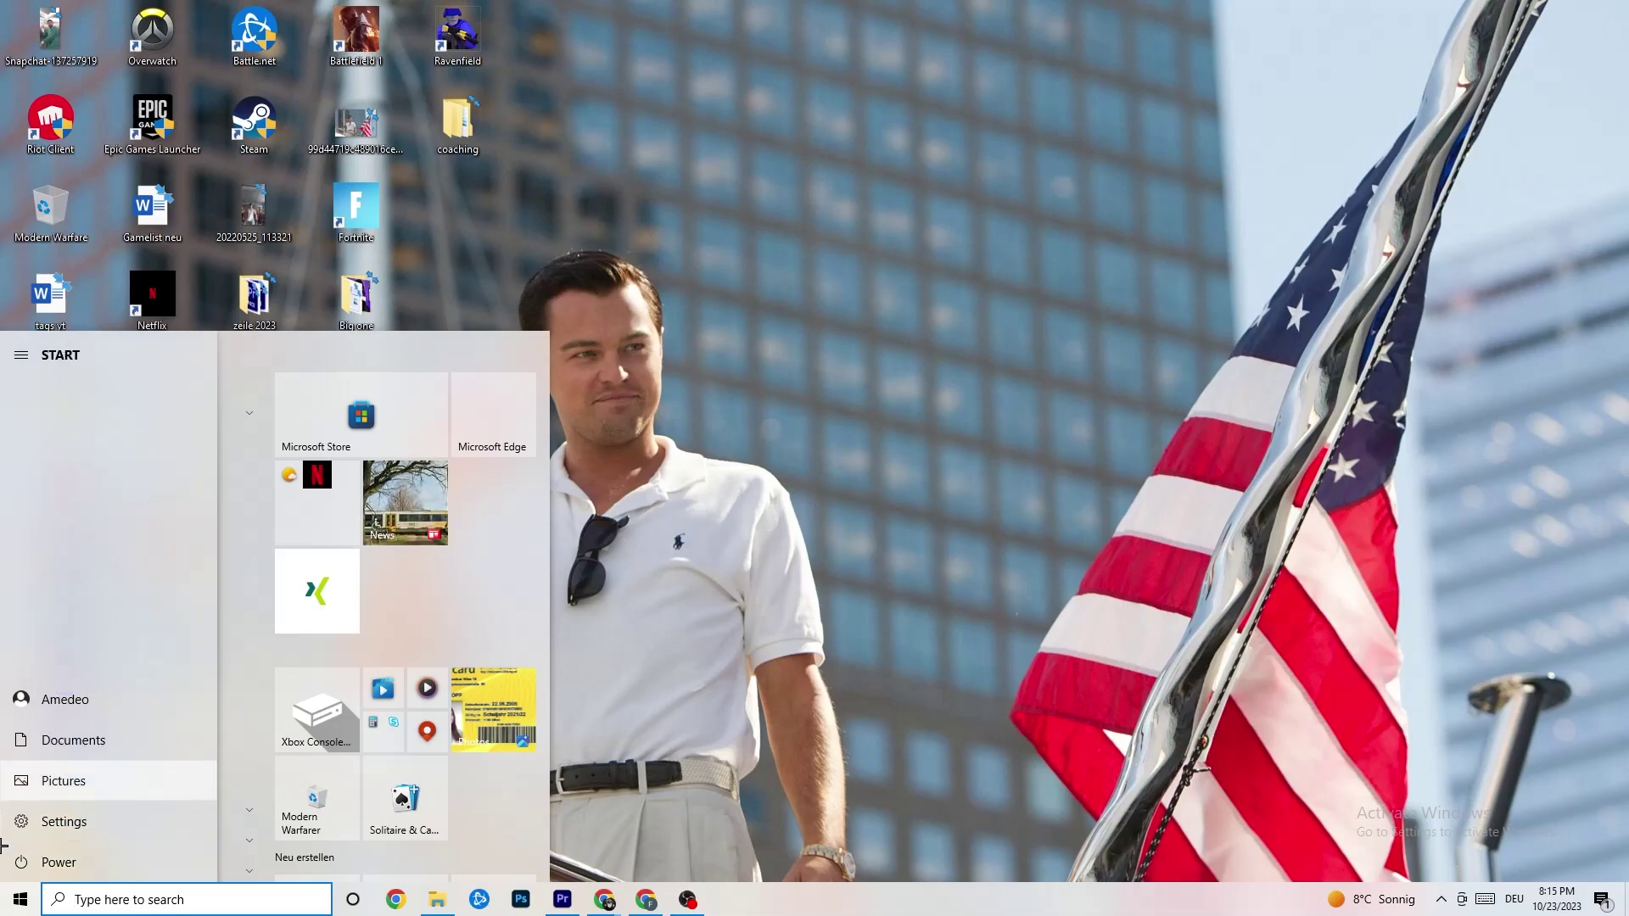
left_click(25, 860)
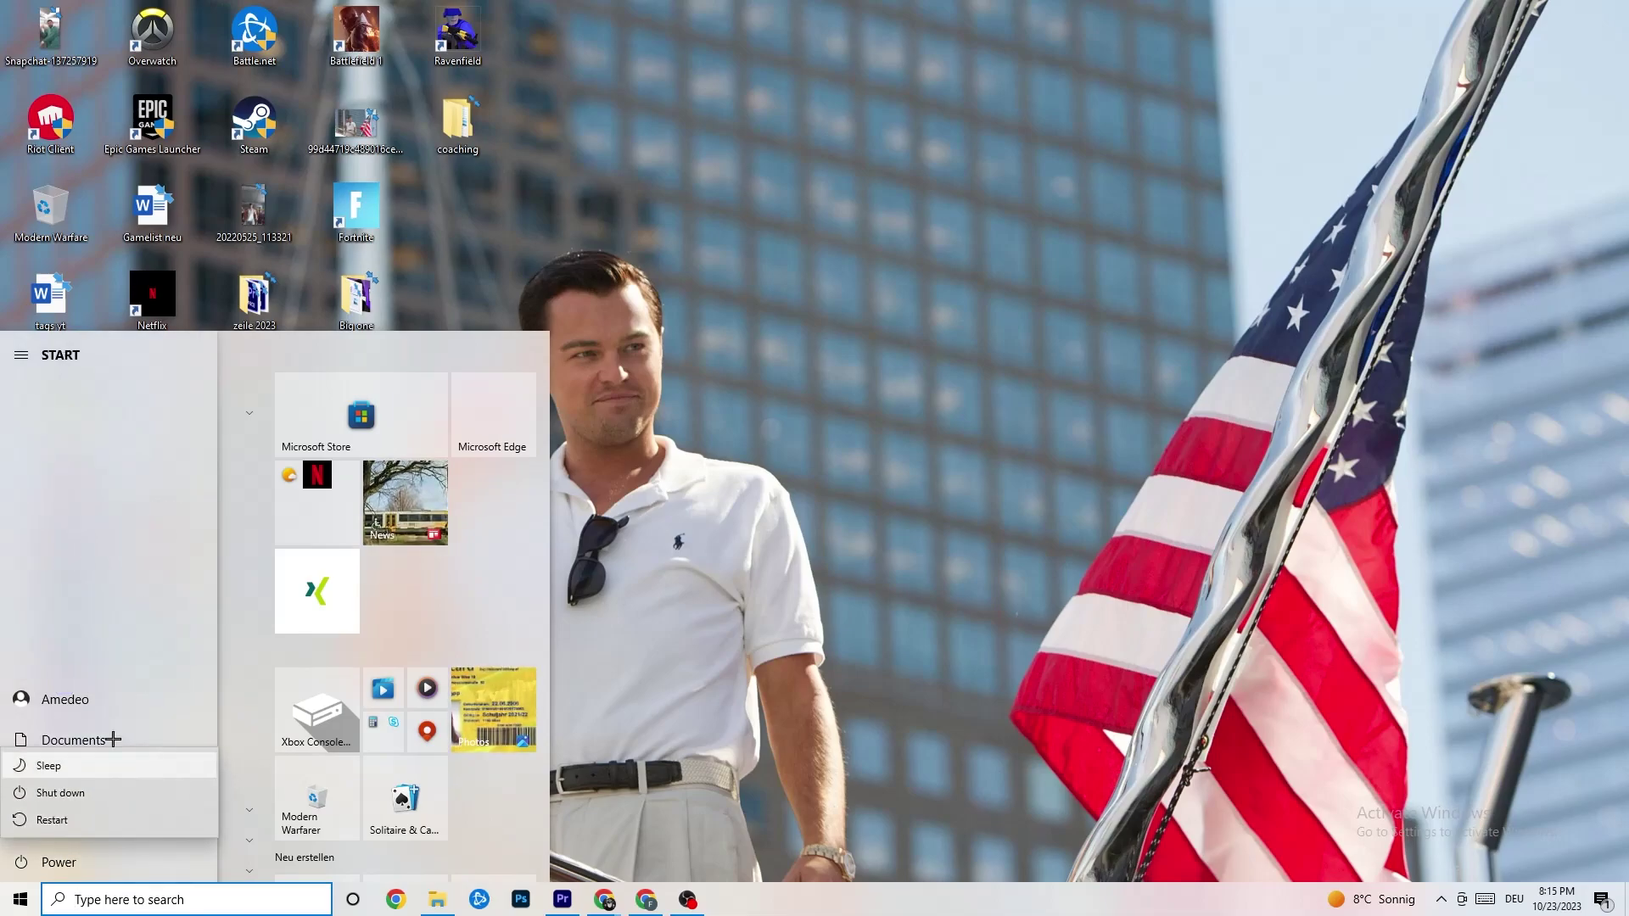
left_click(898, 430)
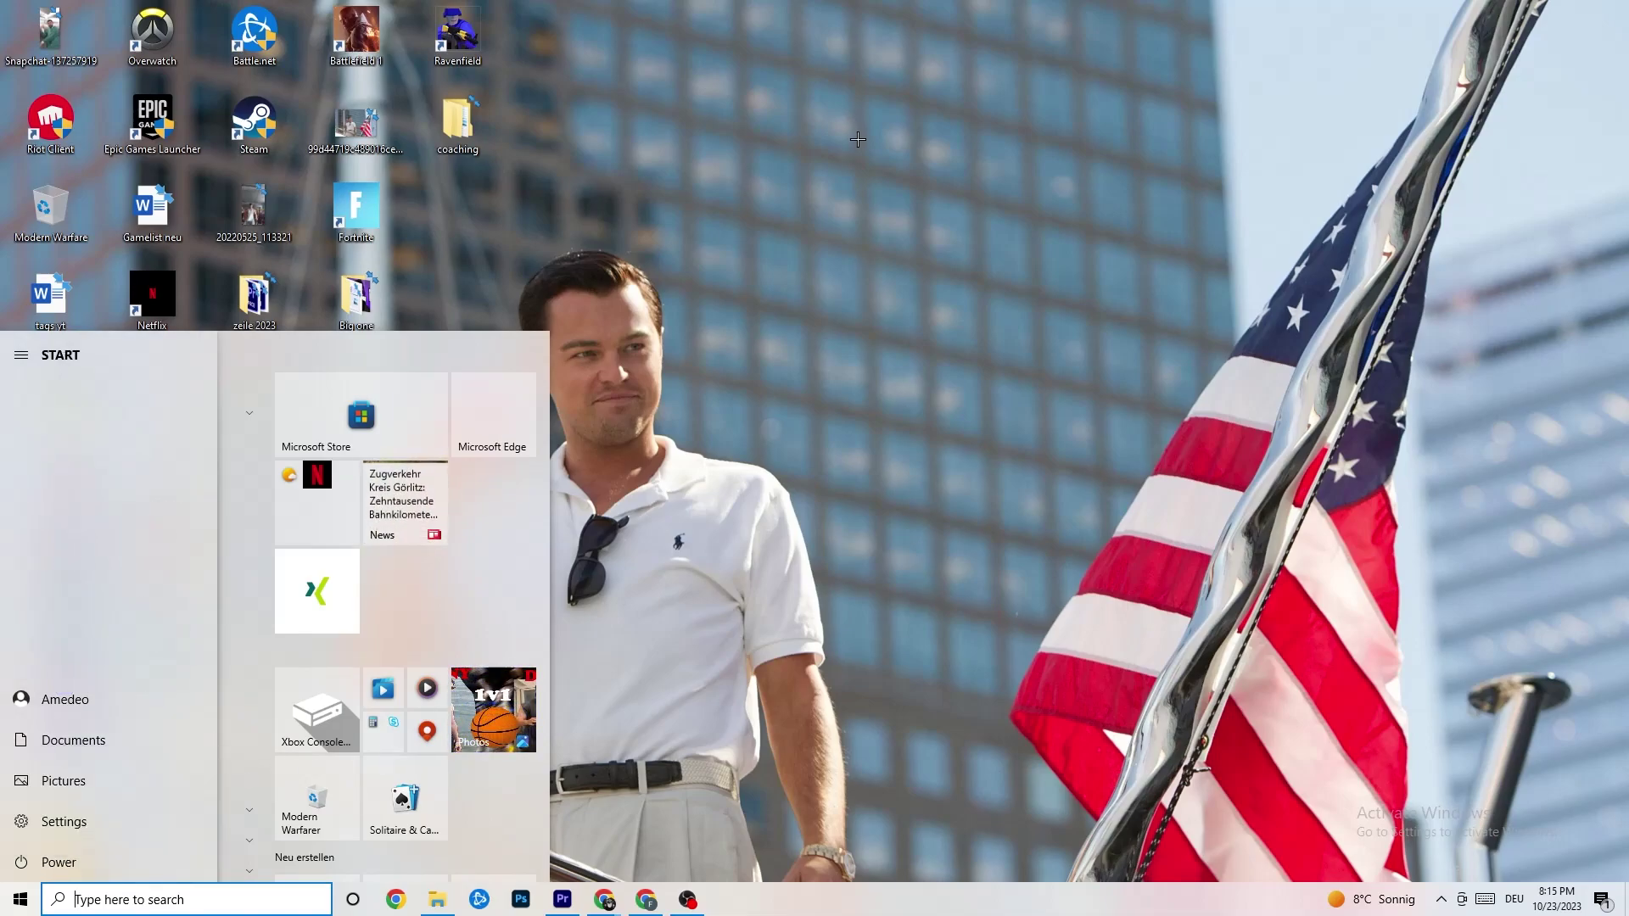
left_click(784, 352)
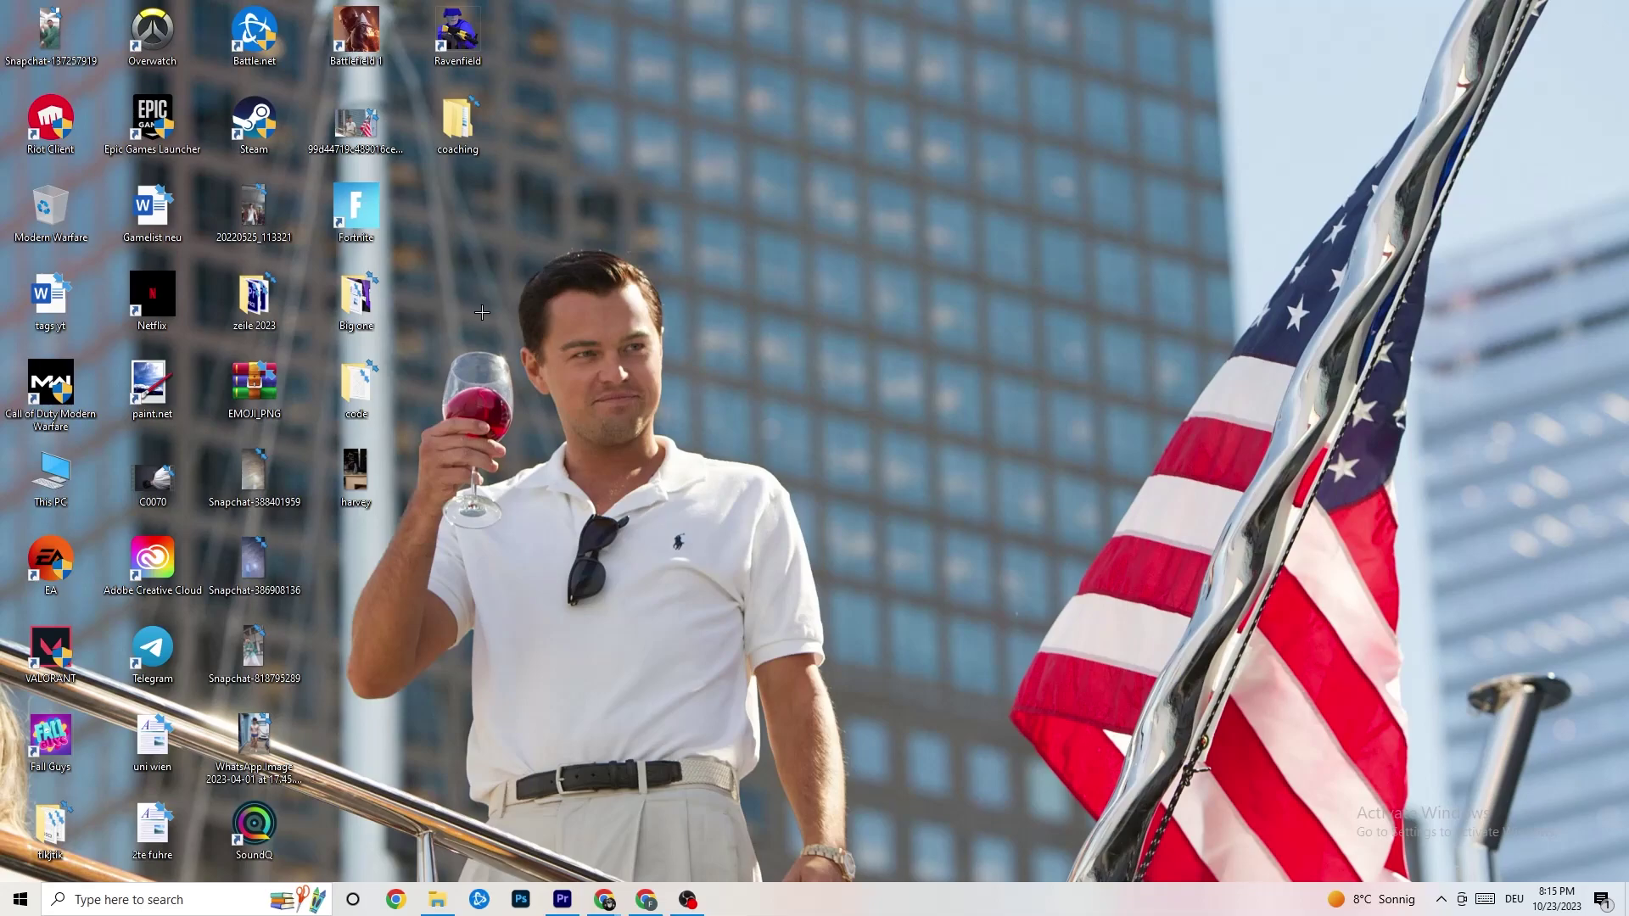